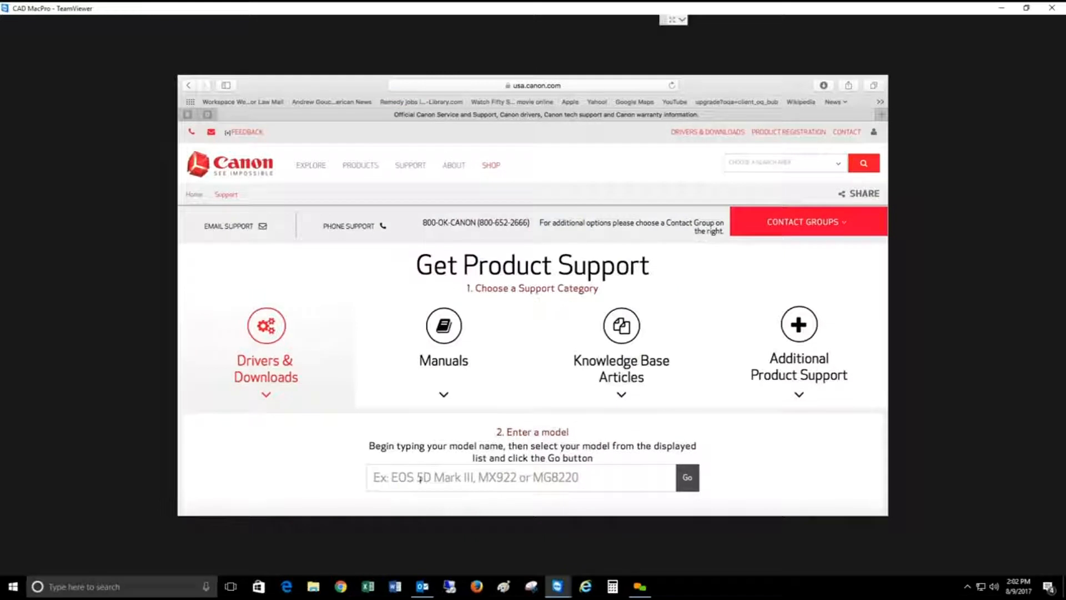
Step: Look up the drivers and downloads for the imageRUNNER ADVANCE C5235 on the Canon support page
{"action": "left_click", "coordinate": [420, 479]}
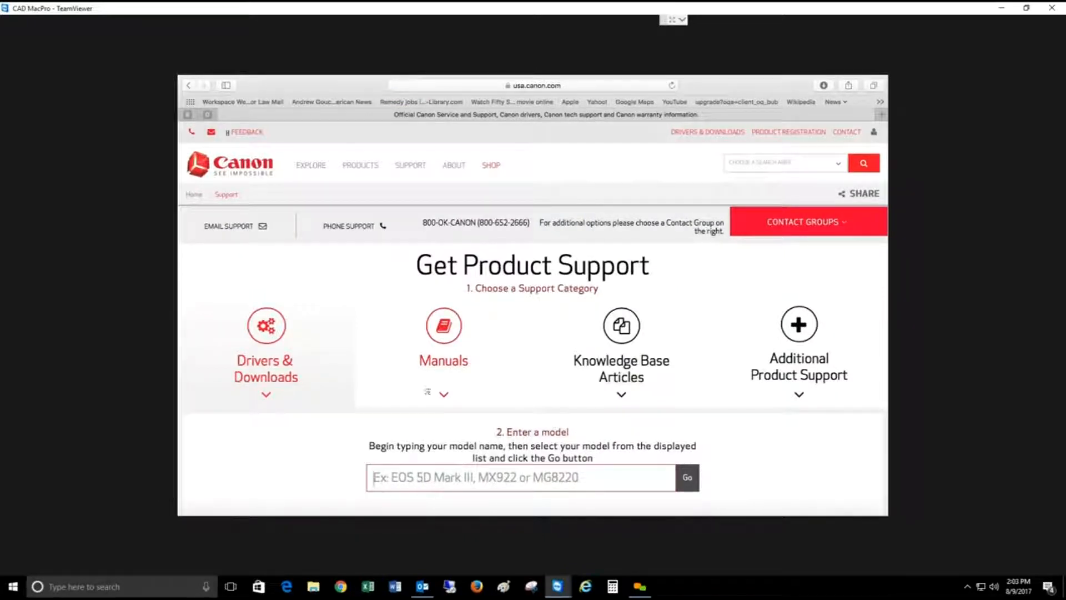
{"action": "type", "text": "c5235"}
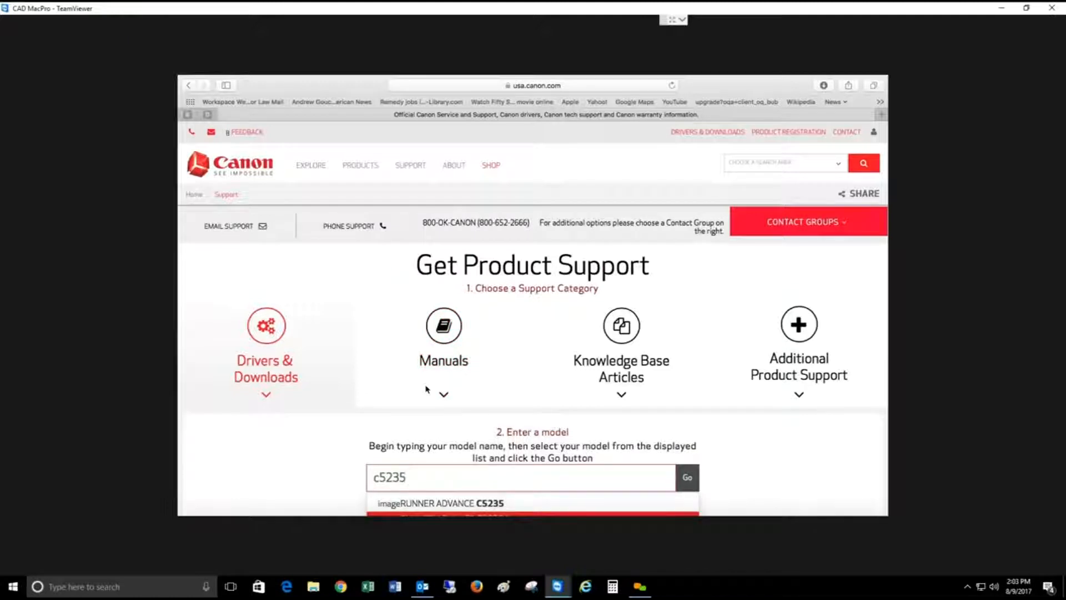
{"action": "key", "text": "Up"}
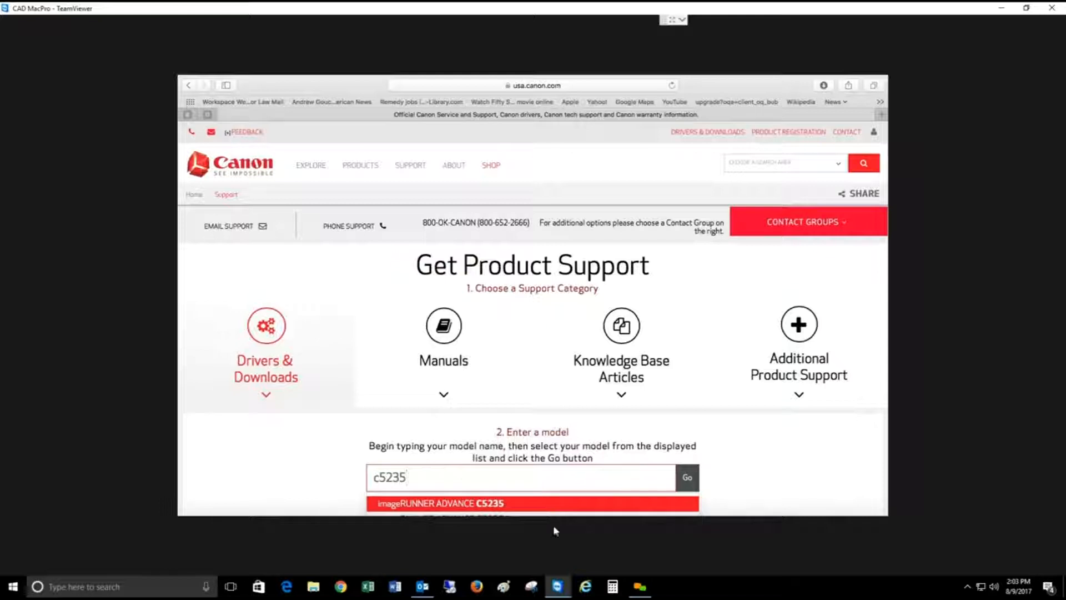
{"action": "left_click", "coordinate": [497, 504]}
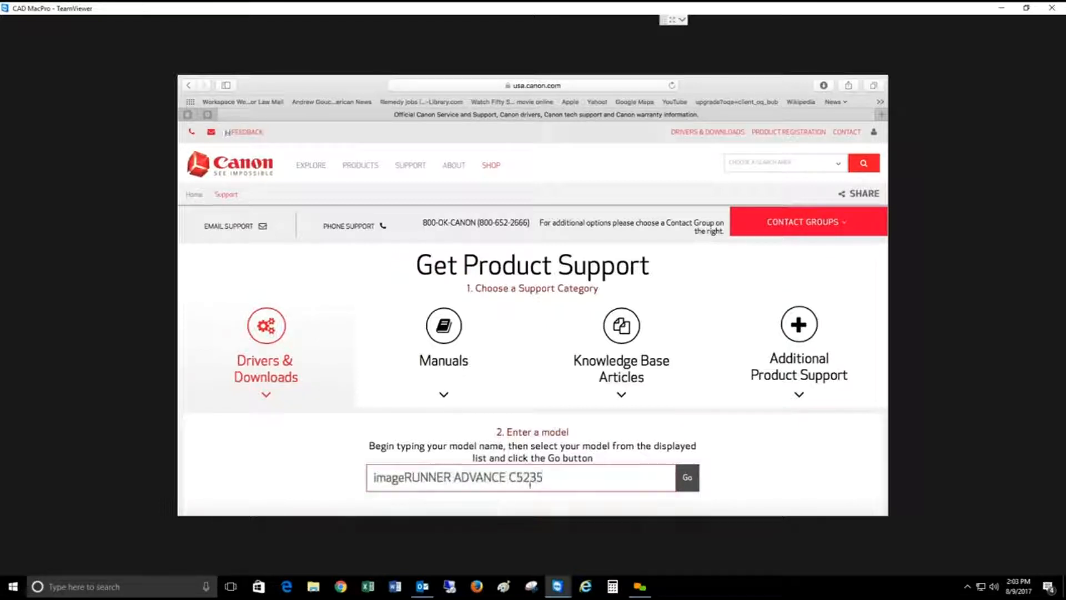
{"action": "left_click", "coordinate": [687, 479]}
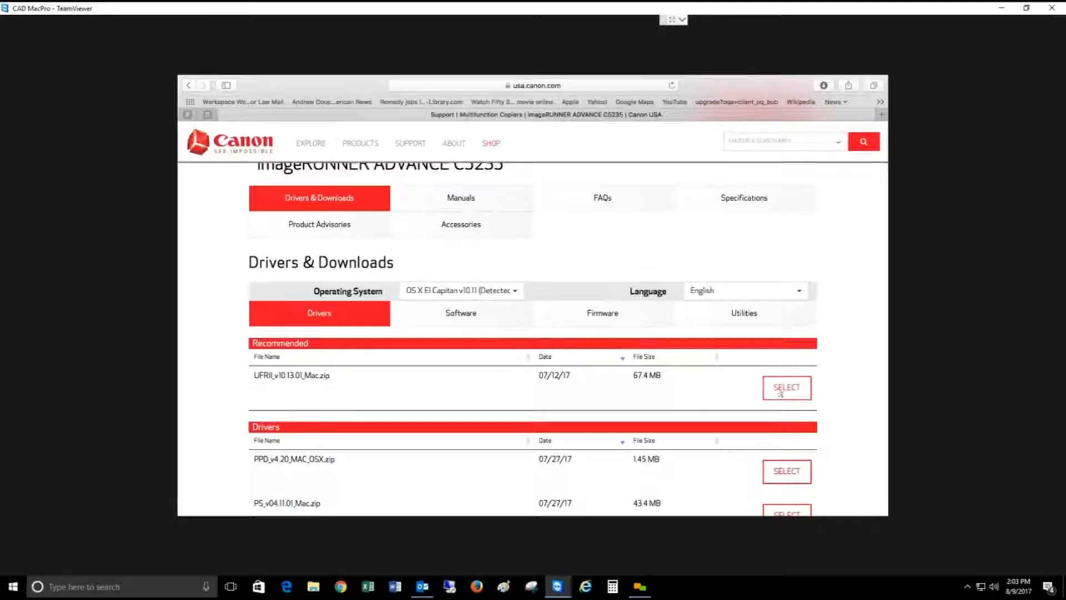
Step: Download the recommended UFRII_v10.13.01_Mac.zip driver and open the downloaded UFRII_v10.13.01_Mac.dmg disk image
{"action": "left_click", "coordinate": [805, 393]}
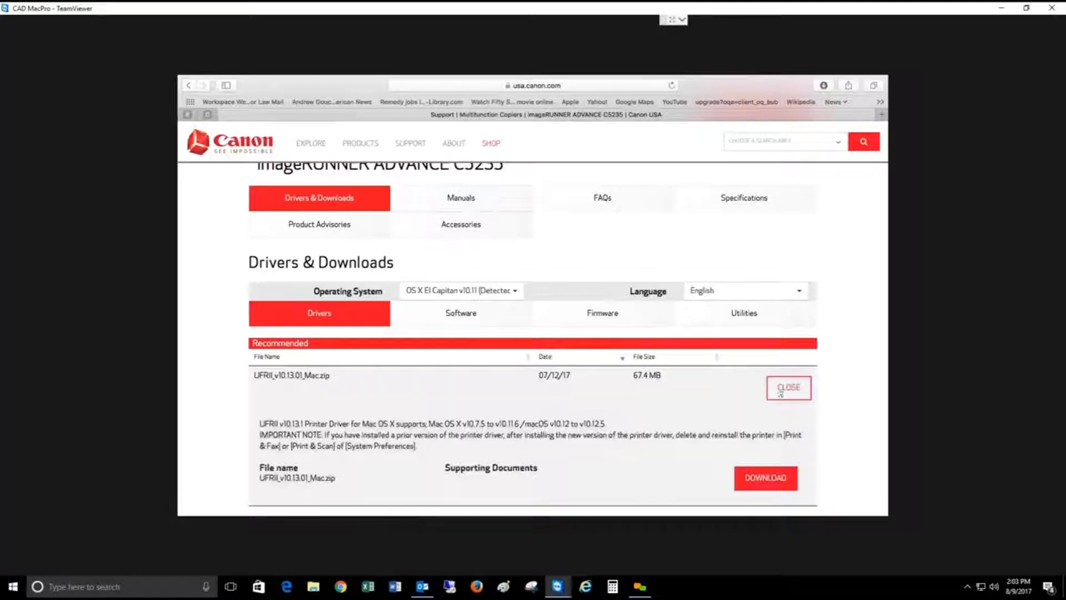
{"action": "left_click", "coordinate": [769, 479]}
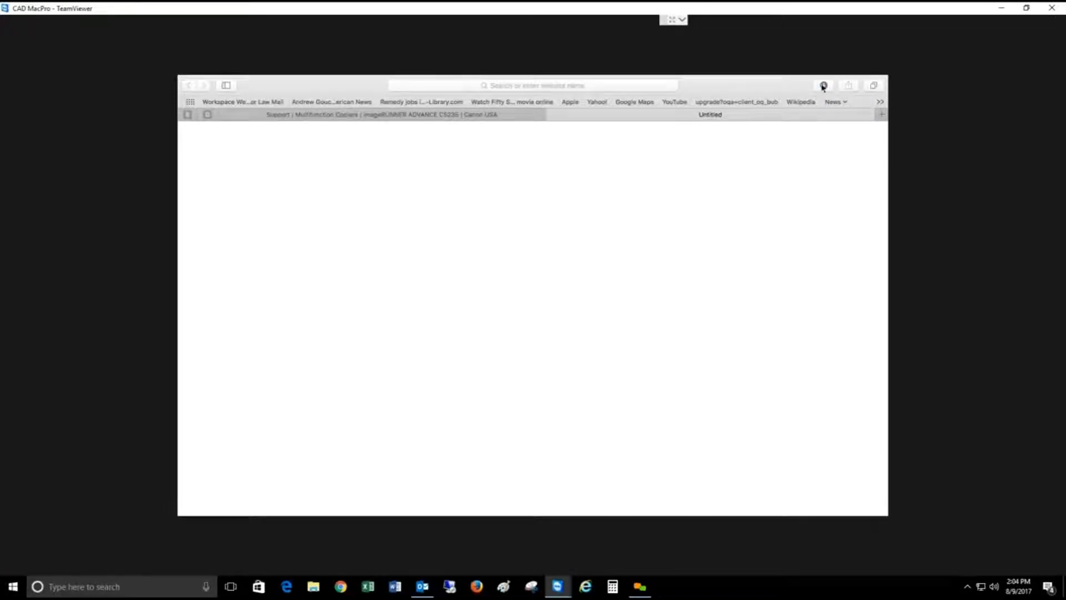
{"action": "left_click", "coordinate": [823, 86]}
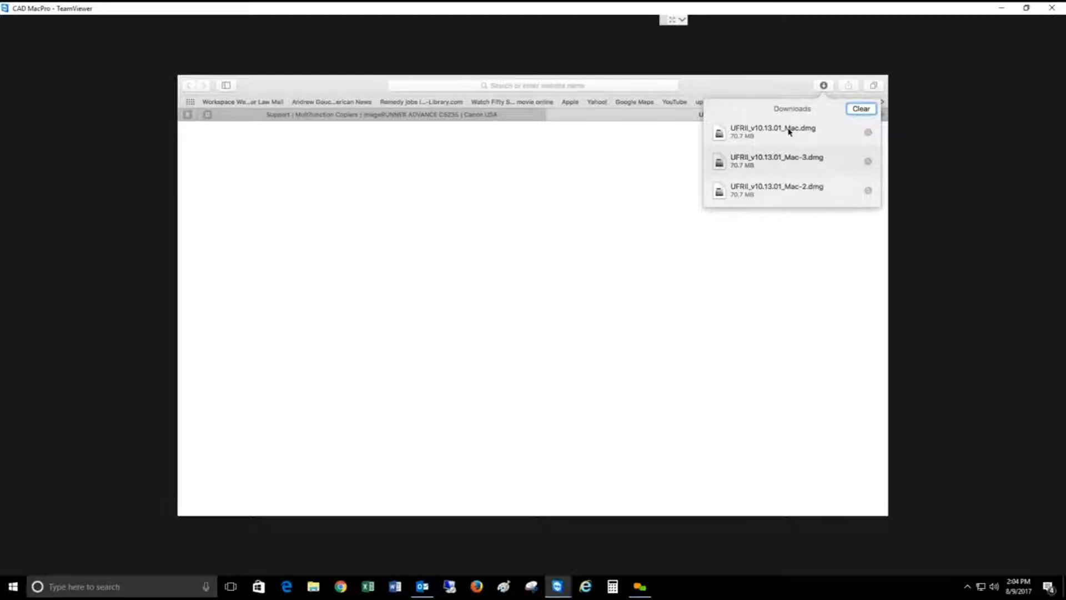
{"action": "left_click", "coordinate": [790, 131]}
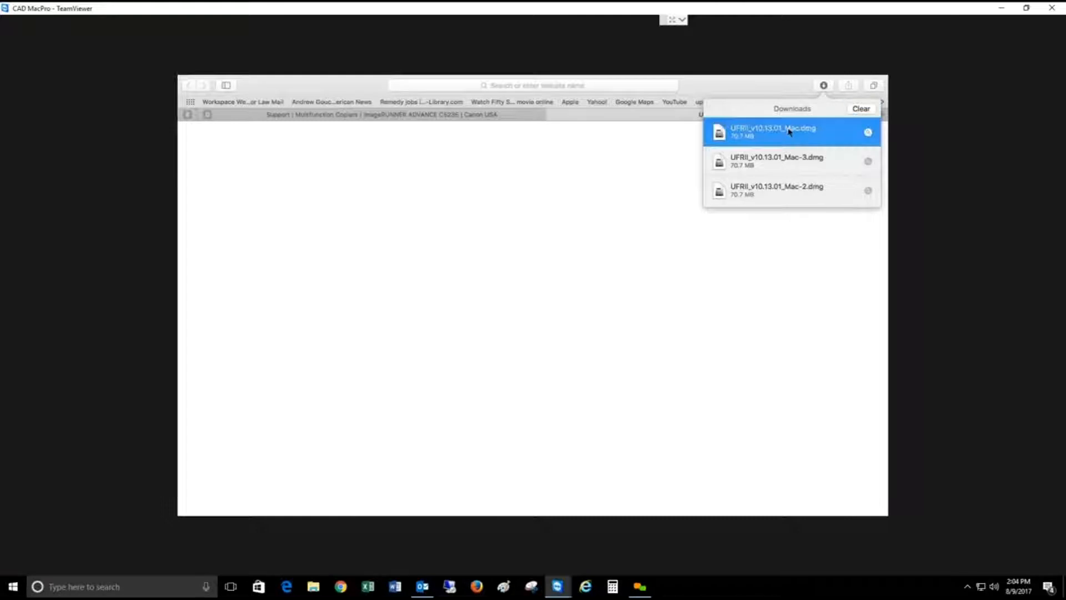
{"action": "double_click", "coordinate": [789, 131]}
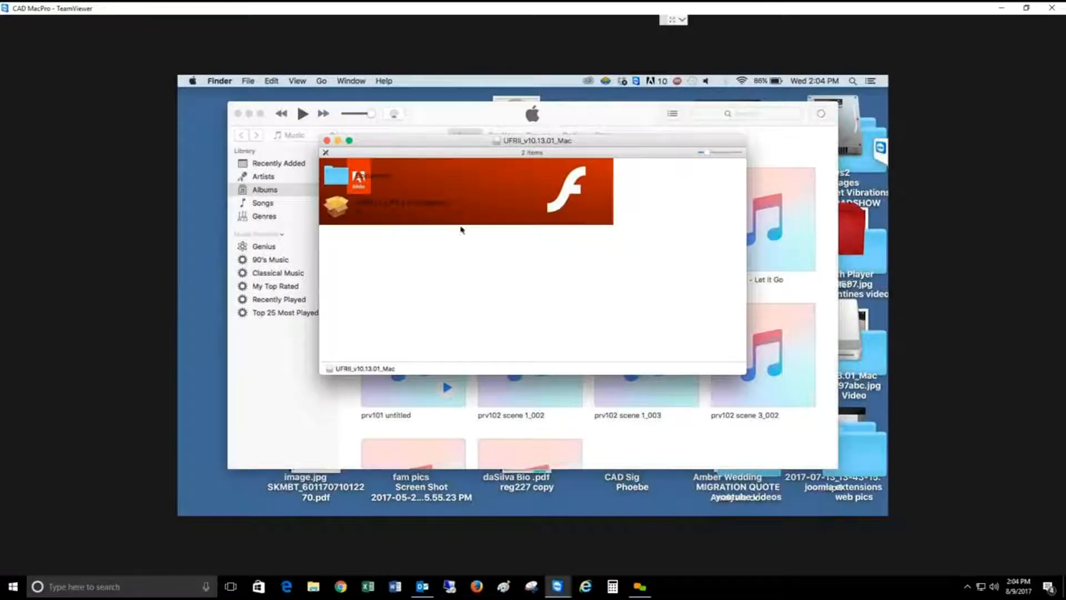
Step: Launch UFRII_LT_LIPS_LX_Installer.pkg from the disk image and agree to the Canon software license
{"action": "left_click", "coordinate": [394, 204]}
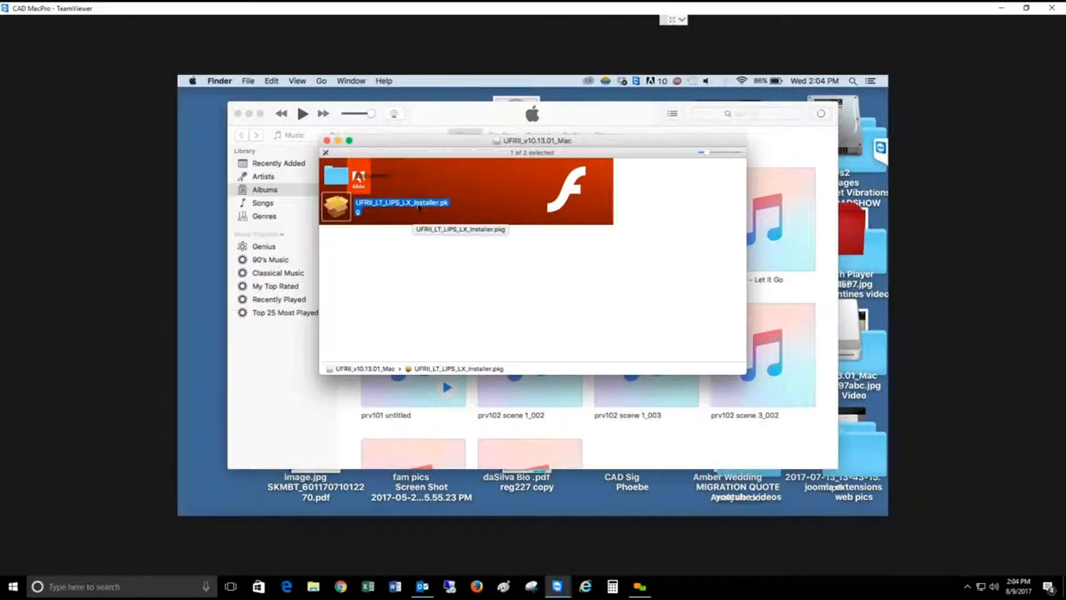
{"action": "double_click", "coordinate": [419, 207]}
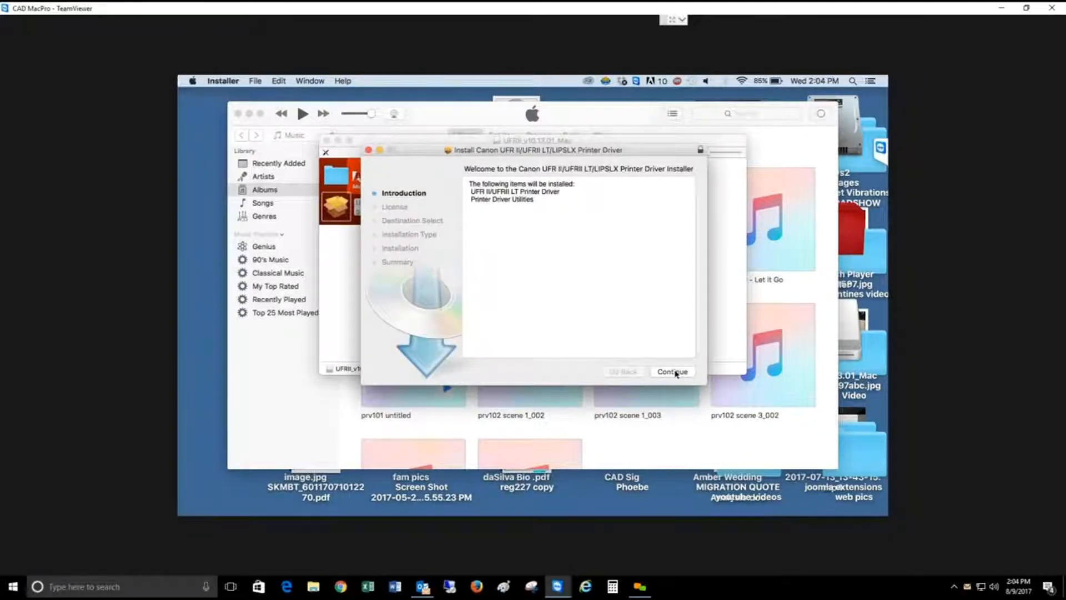
{"action": "left_click", "coordinate": [676, 374]}
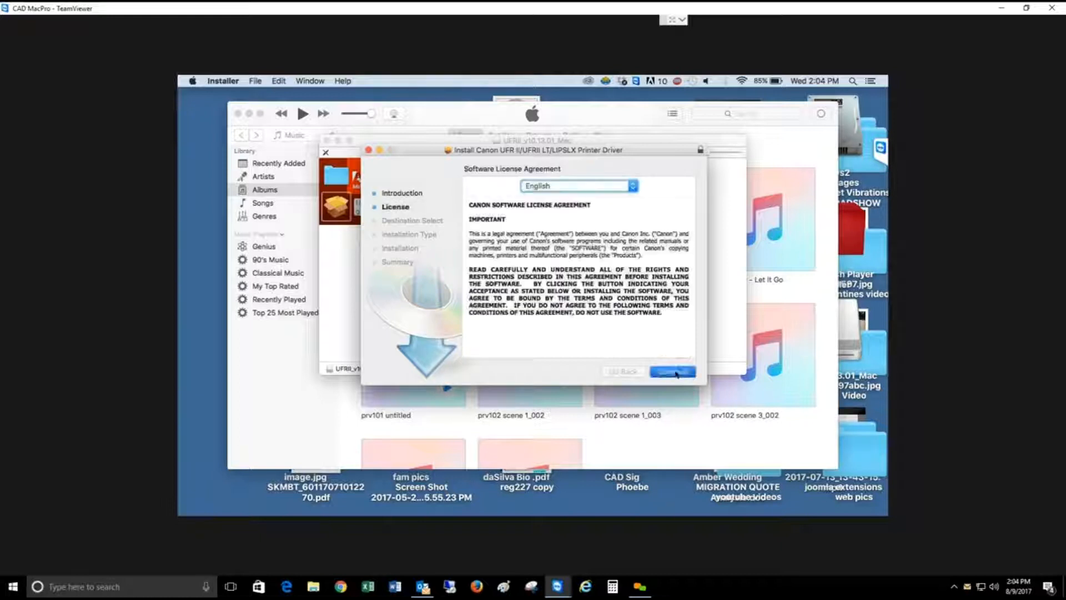
{"action": "left_click", "coordinate": [676, 374]}
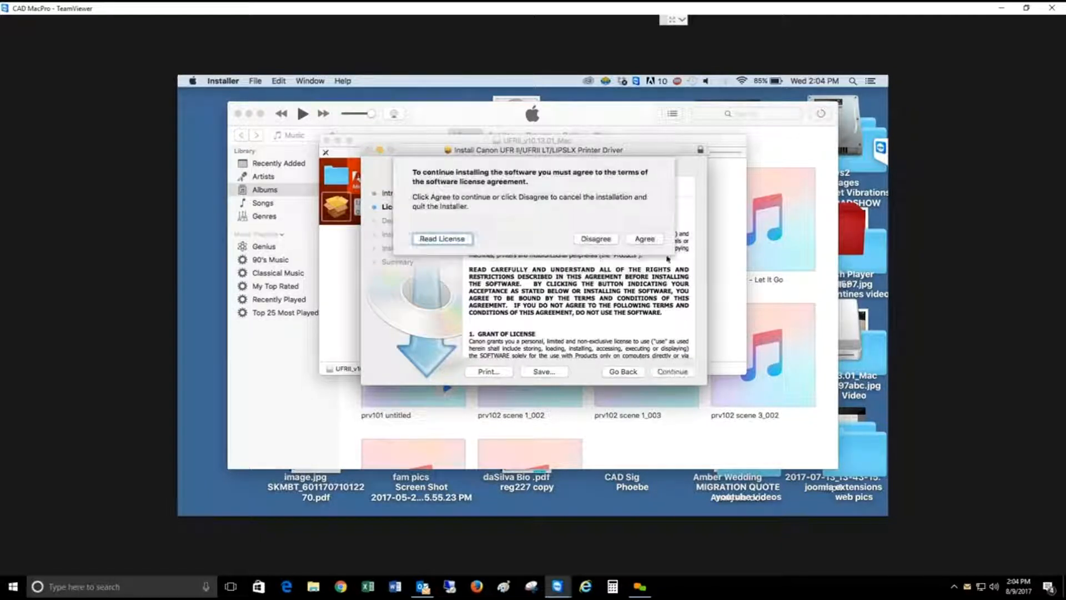
{"action": "left_click", "coordinate": [655, 241]}
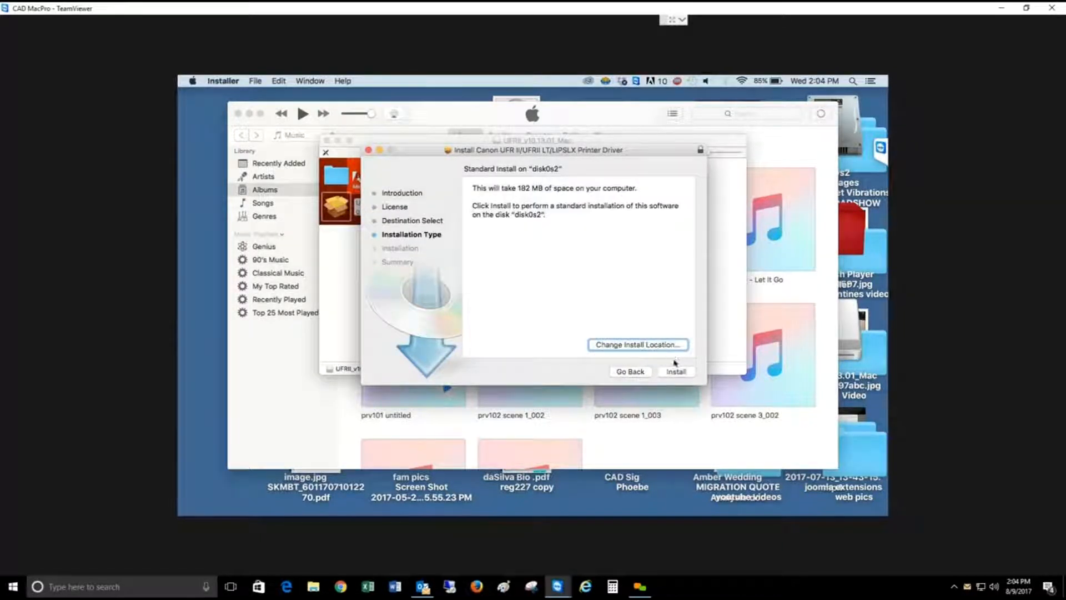
Step: Start the standard driver installation and authorize it with the account password
{"action": "left_click", "coordinate": [679, 372]}
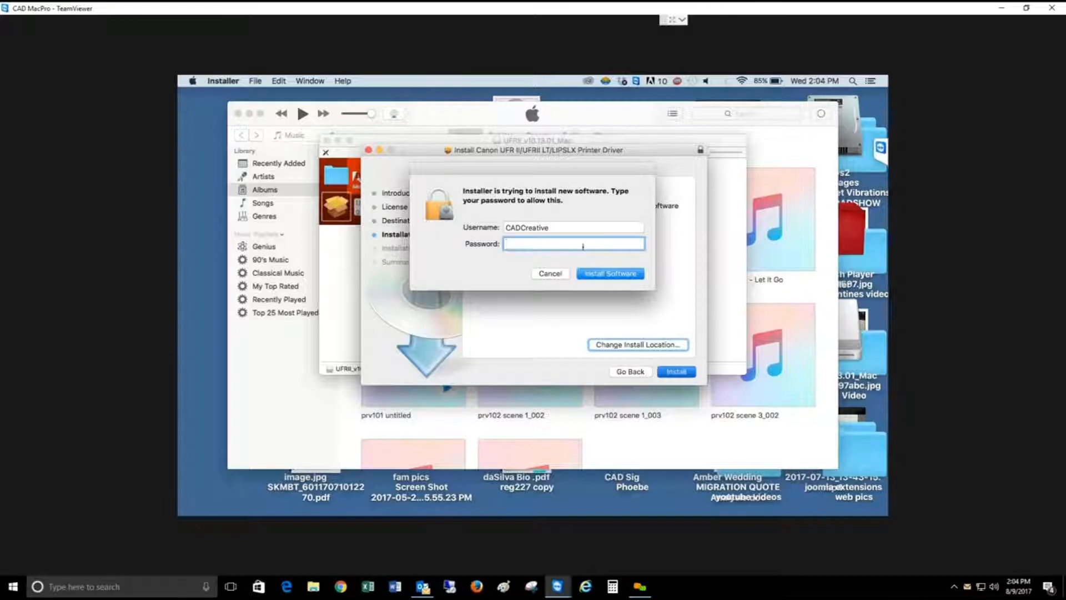
{"action": "type", "text": "*******"}
{"action": "left_click", "coordinate": [617, 275]}
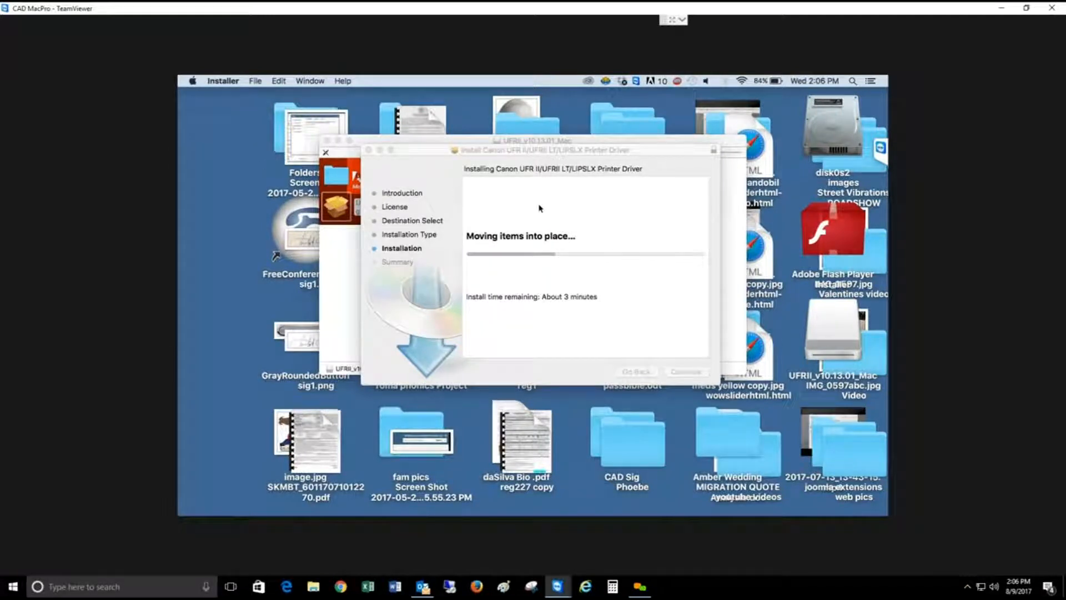
Step: Close the finished driver installer and the UFRII_v10.13.01_Mac disk image window
{"action": "left_click", "coordinate": [436, 180]}
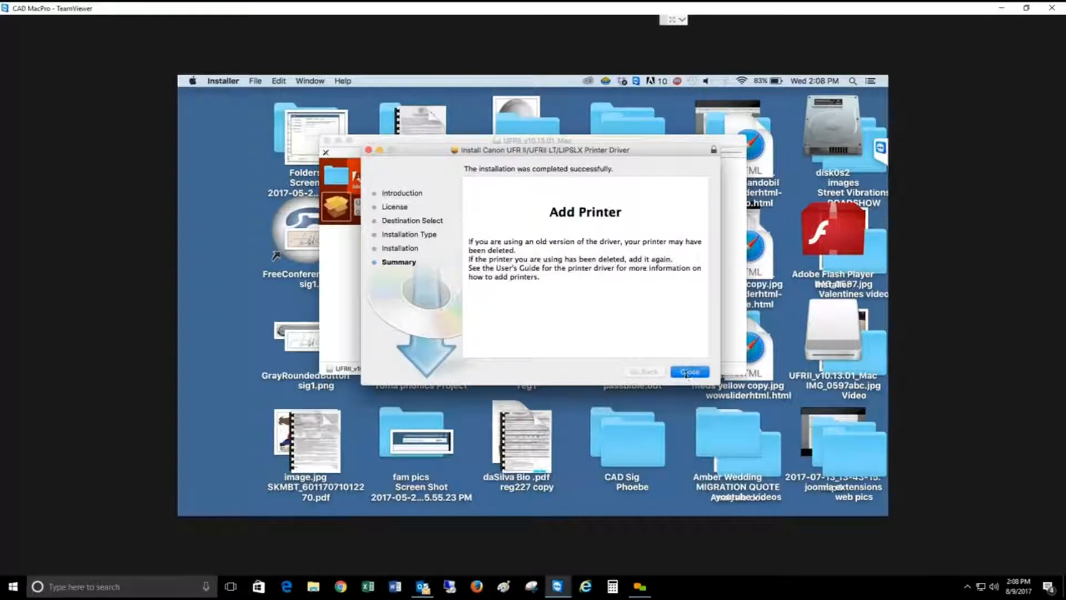
{"action": "left_click", "coordinate": [689, 372]}
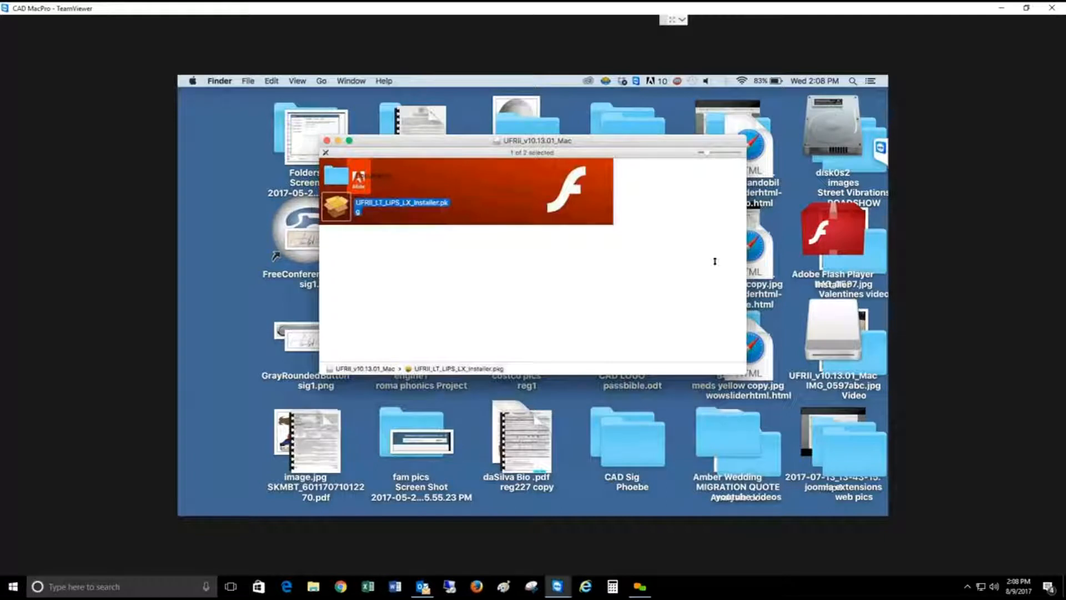
{"action": "left_click", "coordinate": [328, 141]}
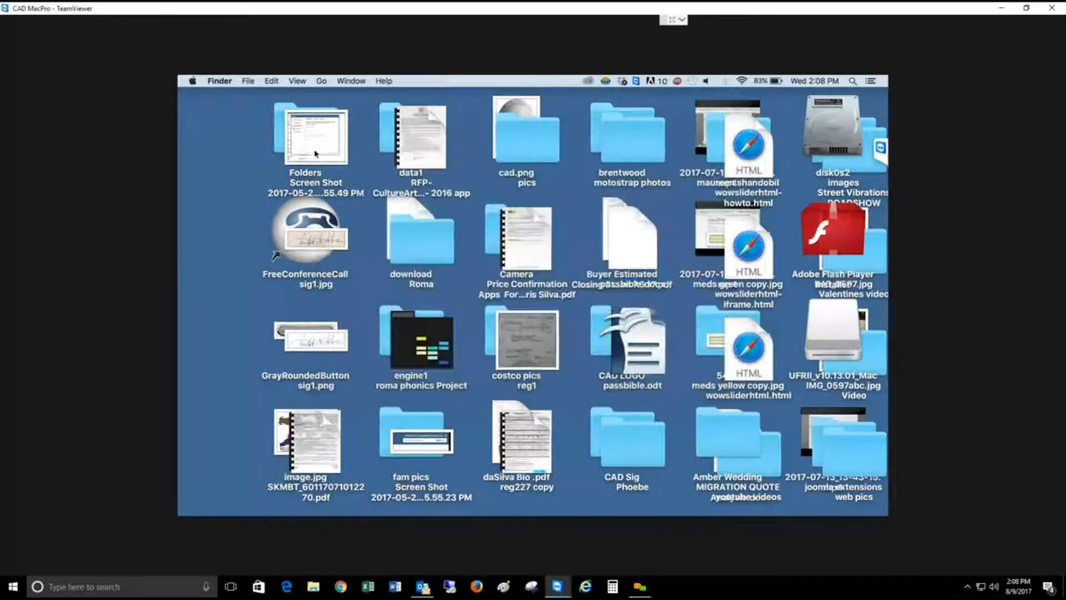
Step: Open the Printers & Scanners settings in System Preferences and start adding a printer or scanner
{"action": "left_click", "coordinate": [193, 82]}
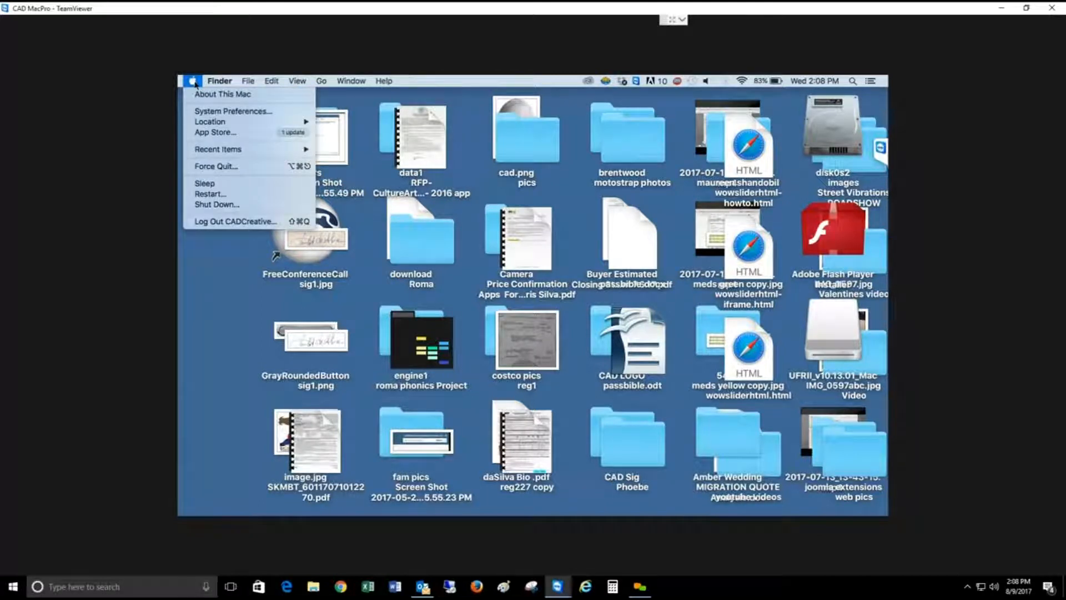
{"action": "left_click", "coordinate": [207, 113]}
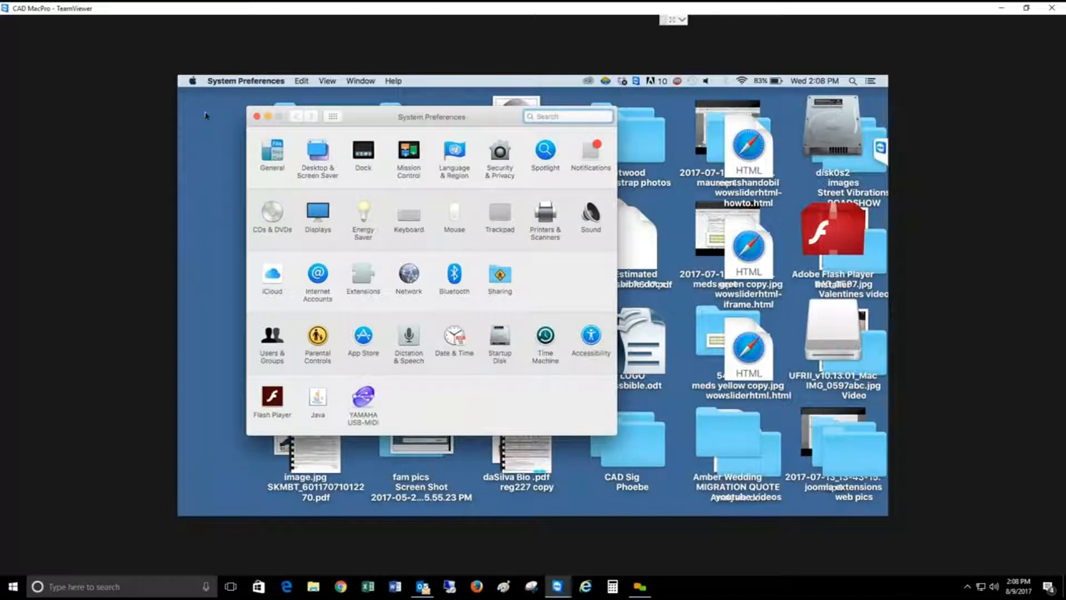
{"action": "left_click", "coordinate": [544, 216]}
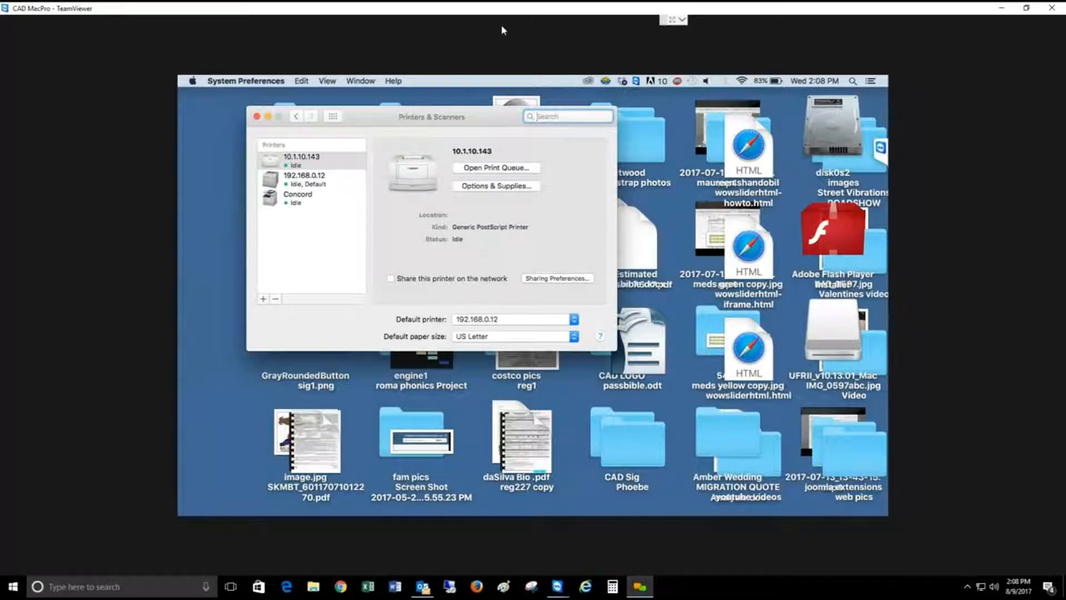
{"action": "left_click", "coordinate": [264, 300]}
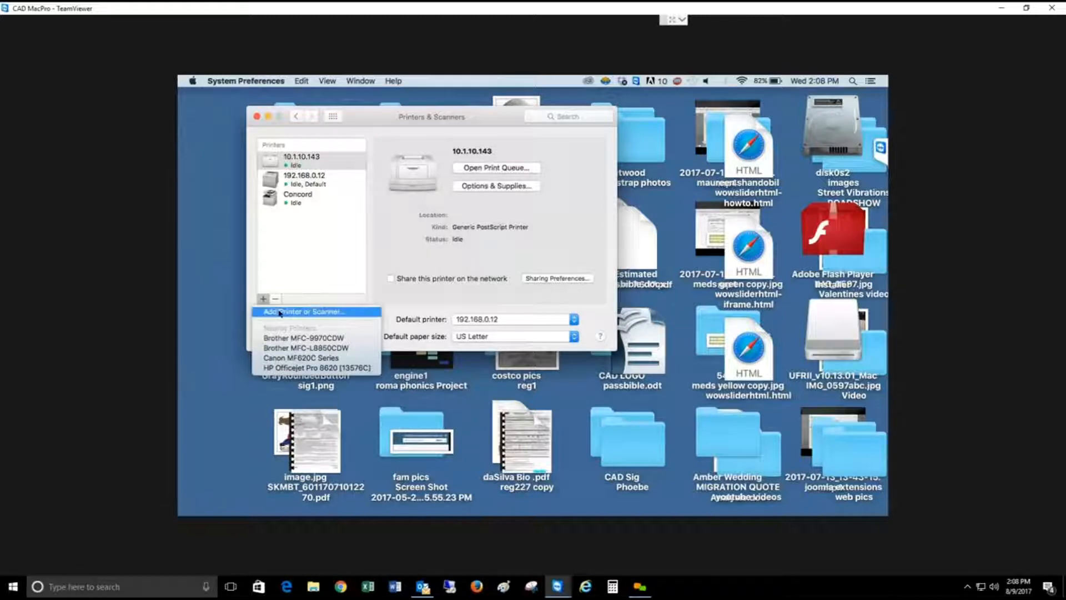
{"action": "left_click", "coordinate": [281, 313]}
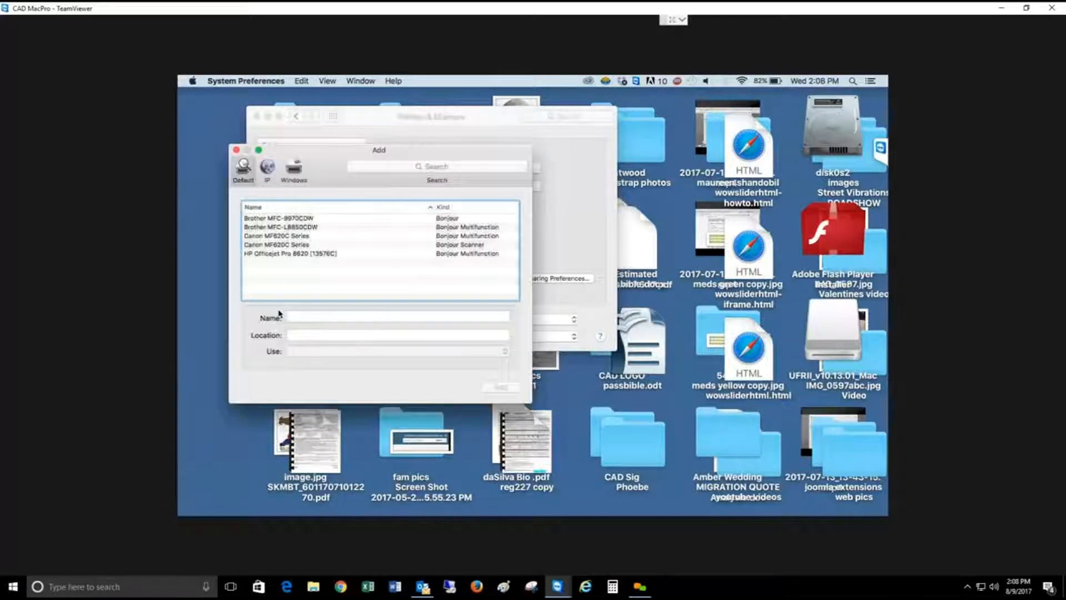
Step: Choose to add the printer by IP and enter the address 192.168.1.36
{"action": "left_click", "coordinate": [268, 171]}
{"action": "left_click", "coordinate": [301, 213]}
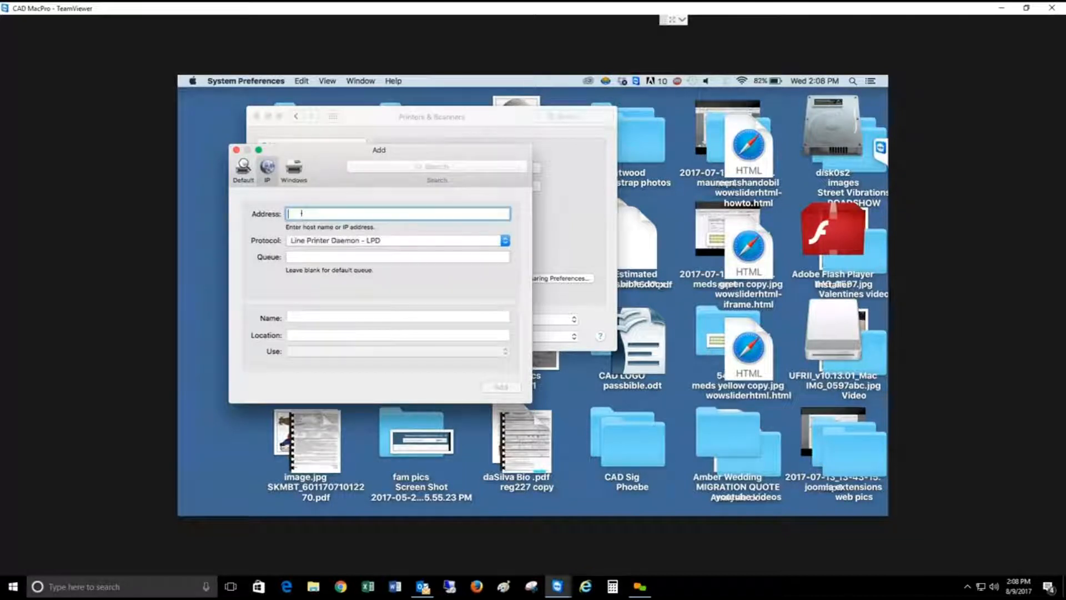
{"action": "type", "text": "192"}
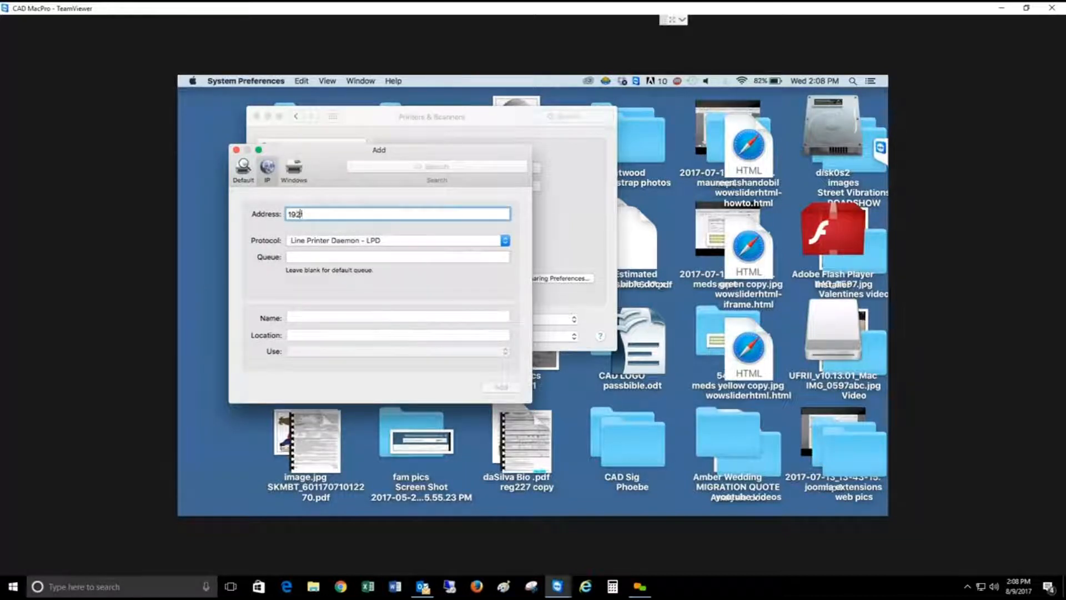
{"action": "type", "text": ".168.1.36"}
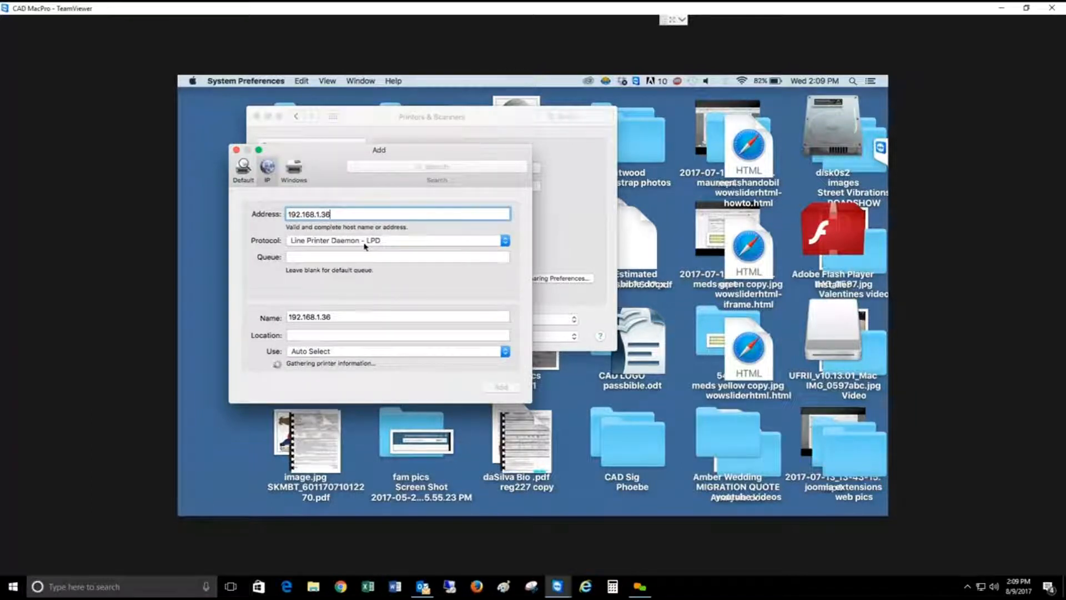
Step: Name the new printer "Danville Home Office Printer"
{"action": "double_click", "coordinate": [333, 314]}
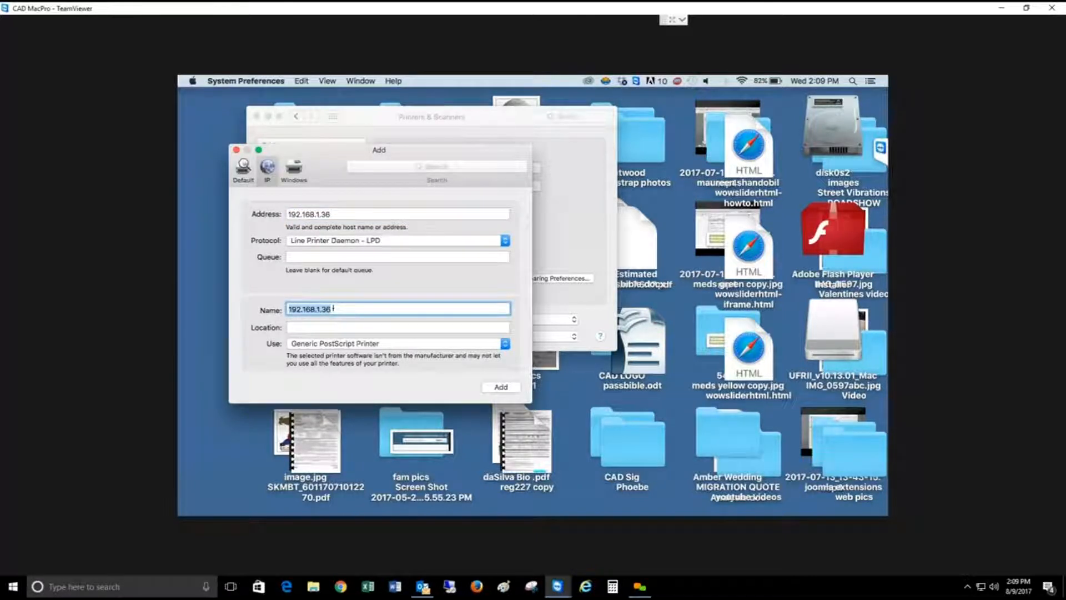
{"action": "key", "text": "BackSpace"}
{"action": "type", "text": "Danville Home Office"}
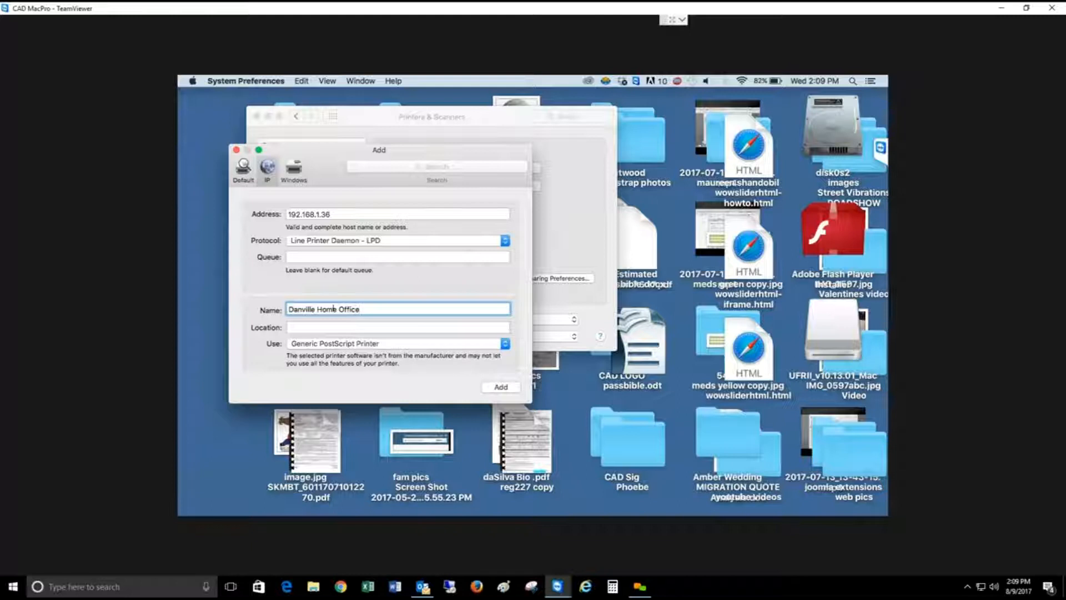
{"action": "type", "text": " Printer"}
Step: Select the Canon iR-ADV C5235/5240 software as the new printer's driver and add the printer
{"action": "left_click", "coordinate": [329, 345]}
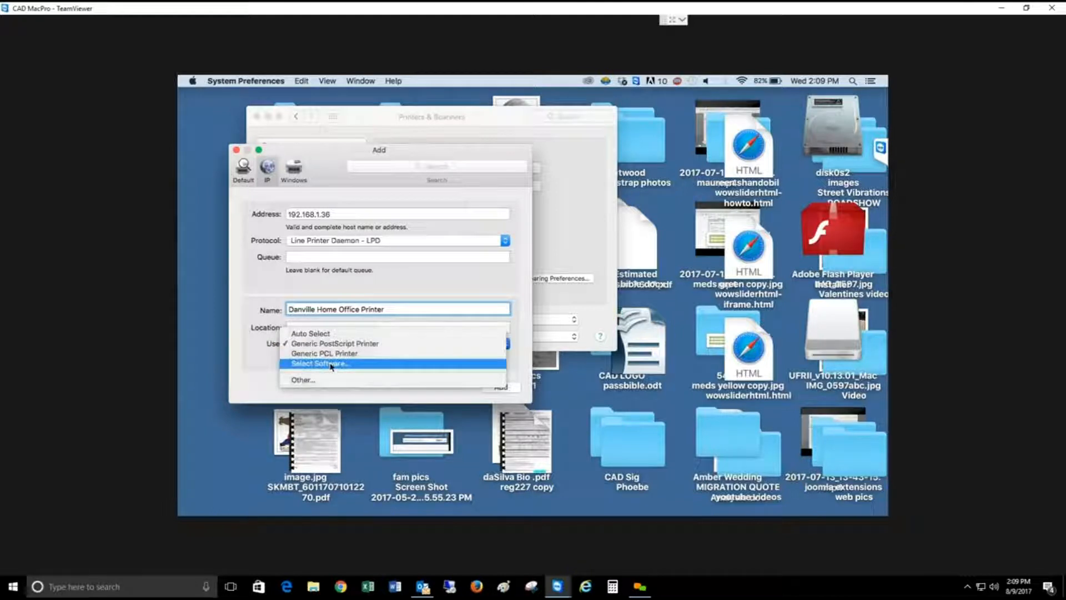
{"action": "left_click", "coordinate": [332, 367]}
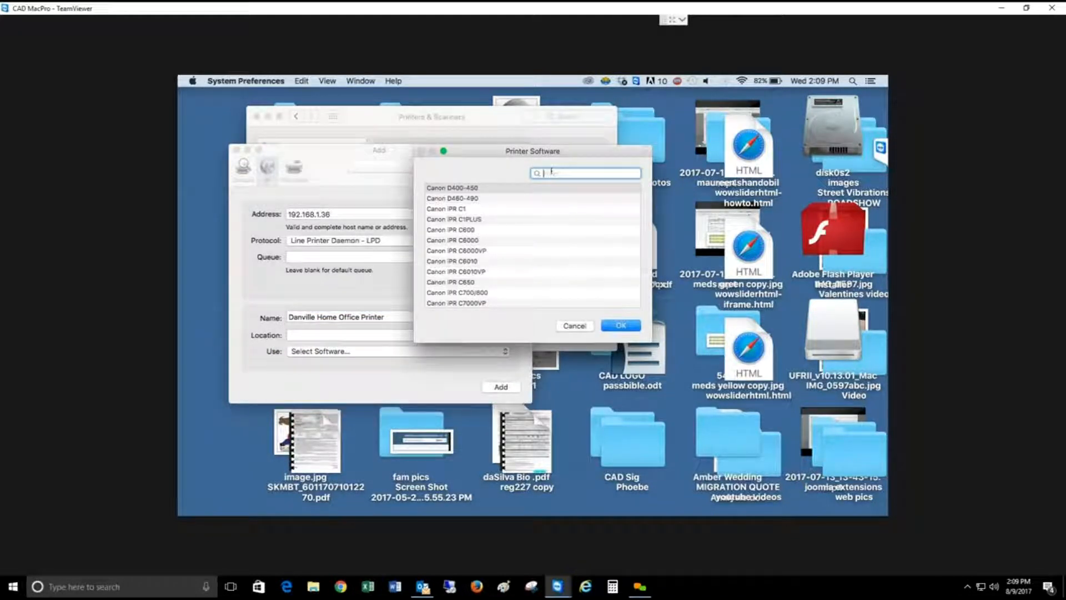
{"action": "scroll", "coordinate": [482, 216], "scroll_direction": "down", "scroll_amount": 10}
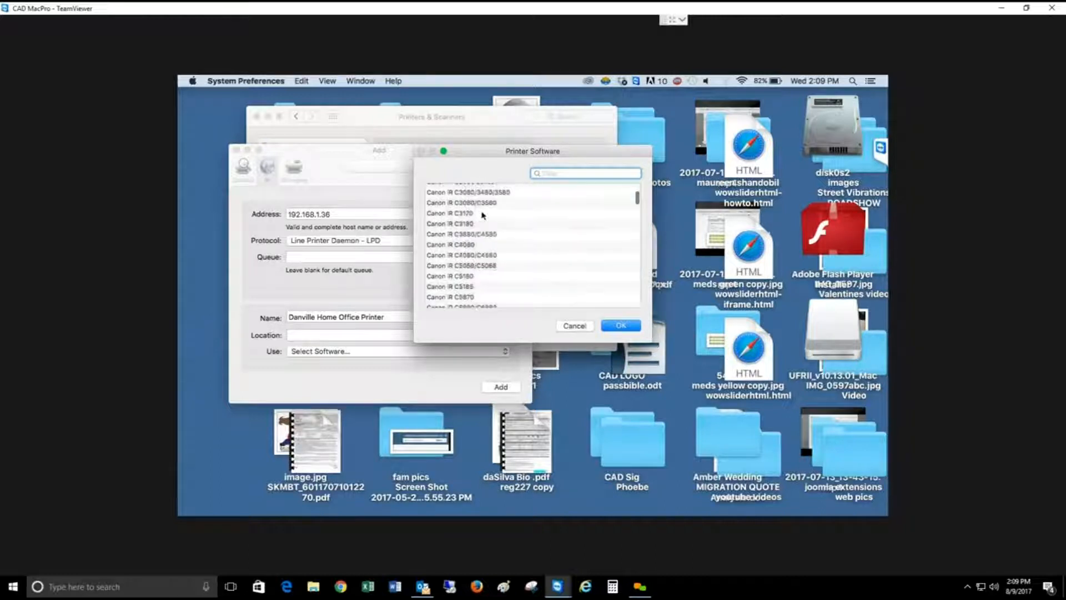
{"action": "scroll", "coordinate": [484, 216], "scroll_direction": "up", "scroll_amount": 10}
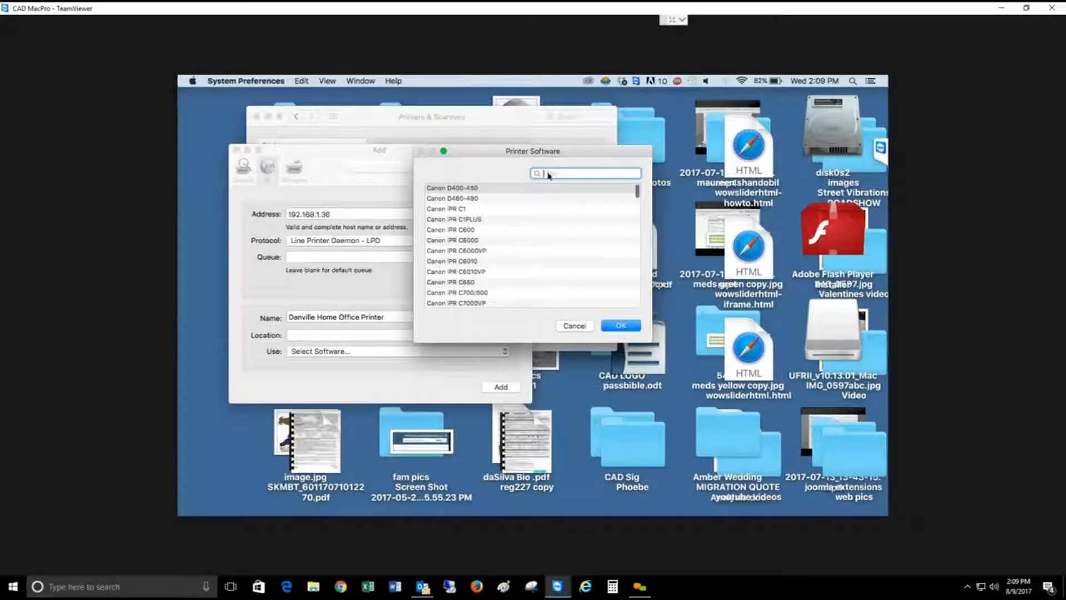
{"action": "type", "text": "c6"}
{"action": "type", "text": "235"}
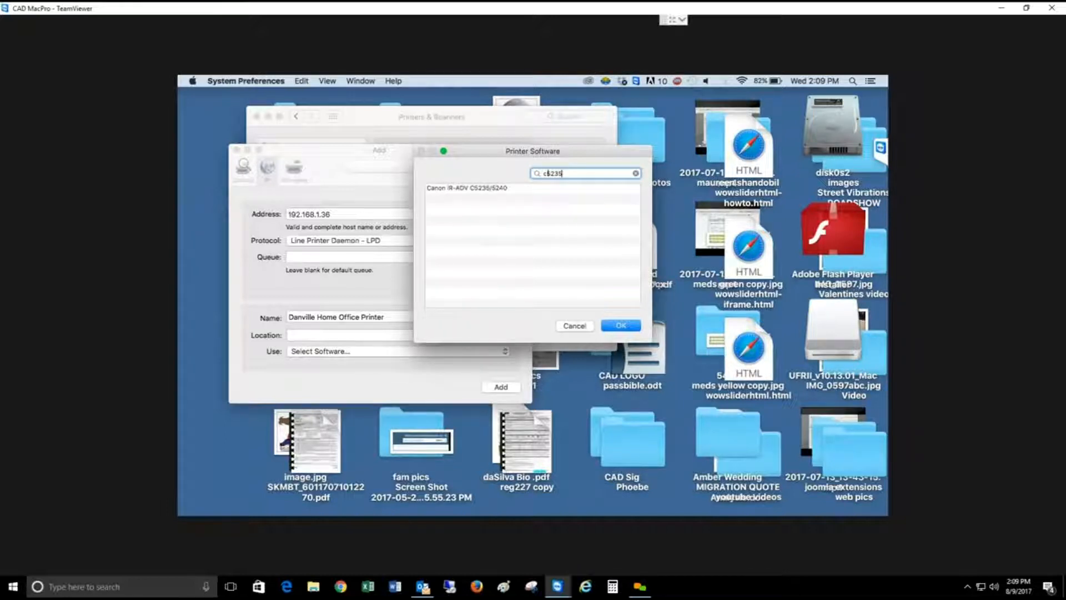
{"action": "left_click", "coordinate": [478, 189]}
{"action": "left_click", "coordinate": [620, 326]}
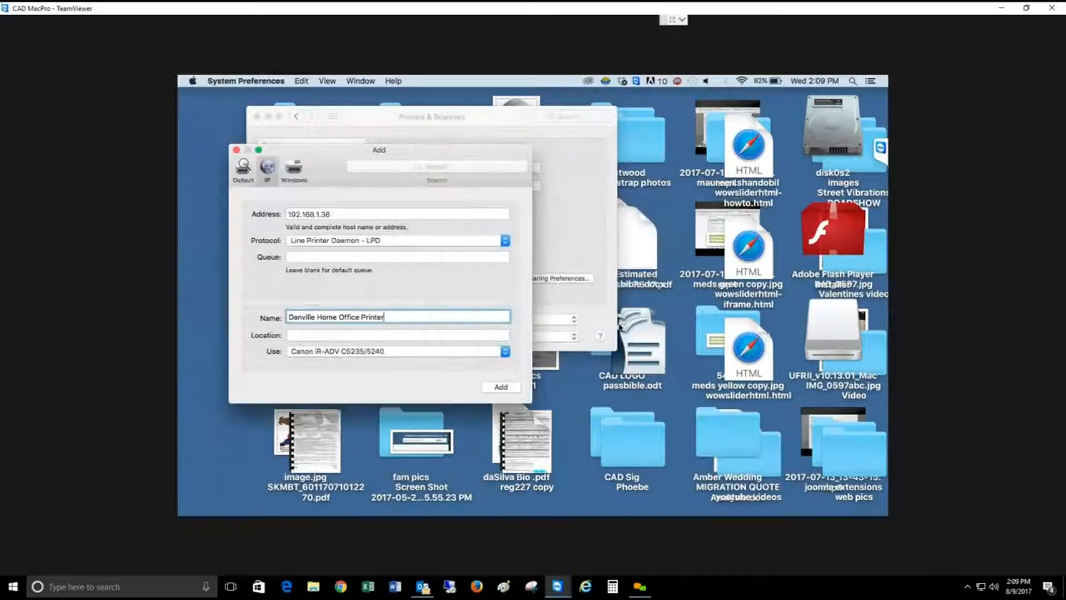
{"action": "left_click", "coordinate": [502, 387]}
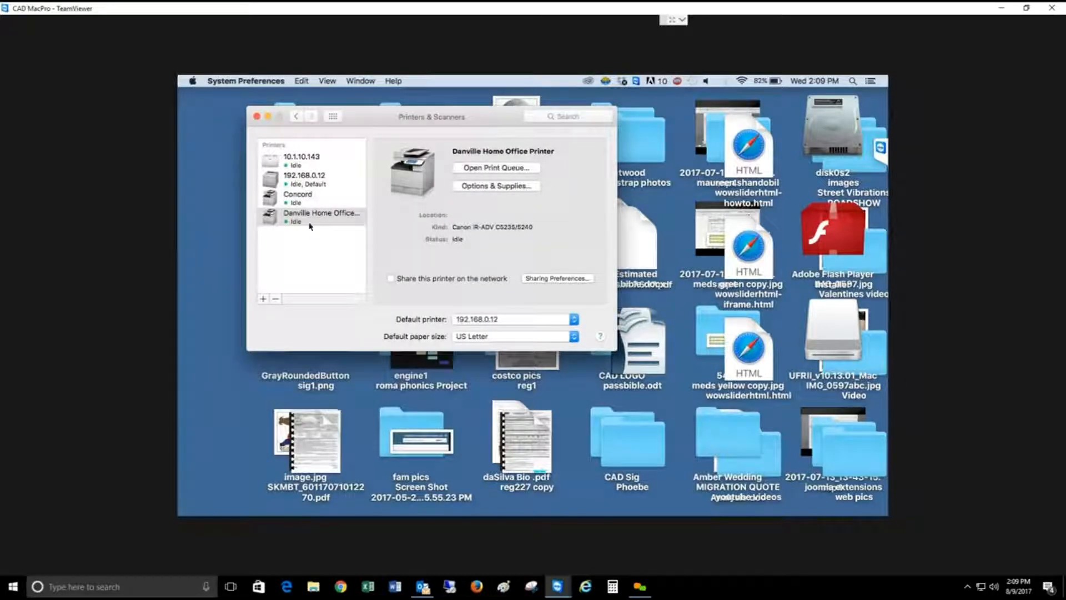
Step: Open the Canon printer utility from the new printer's options and retrieve its printer information
{"action": "left_click", "coordinate": [504, 187]}
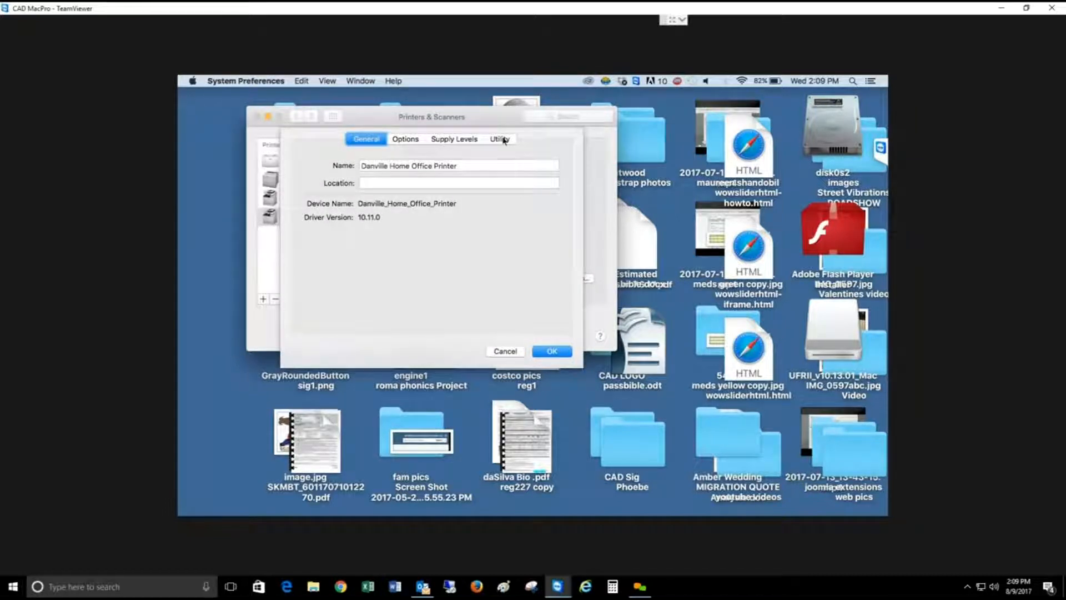
{"action": "left_click", "coordinate": [503, 139]}
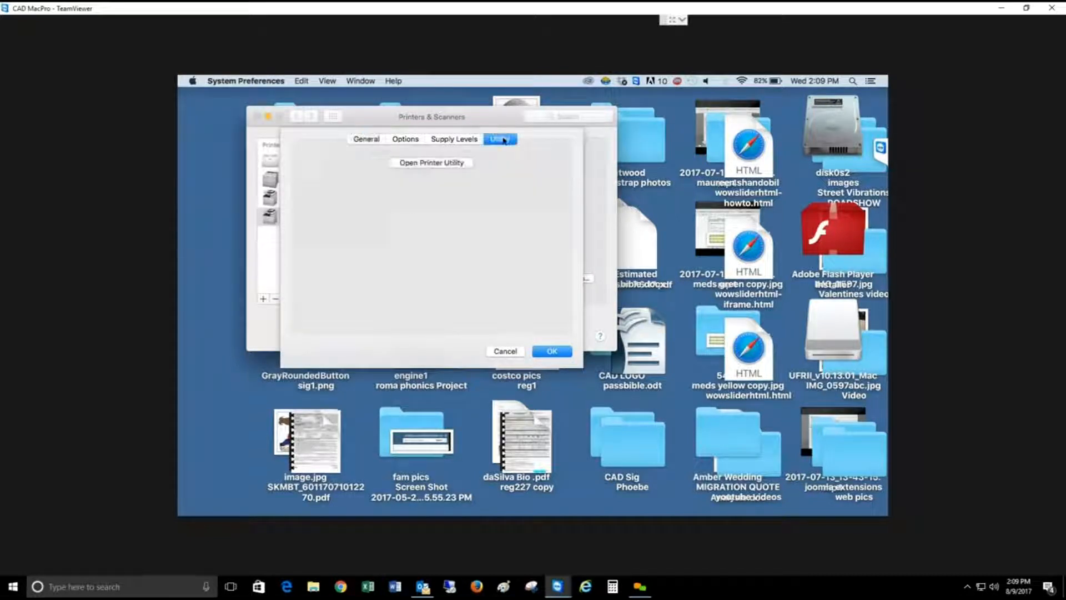
{"action": "left_click", "coordinate": [433, 163]}
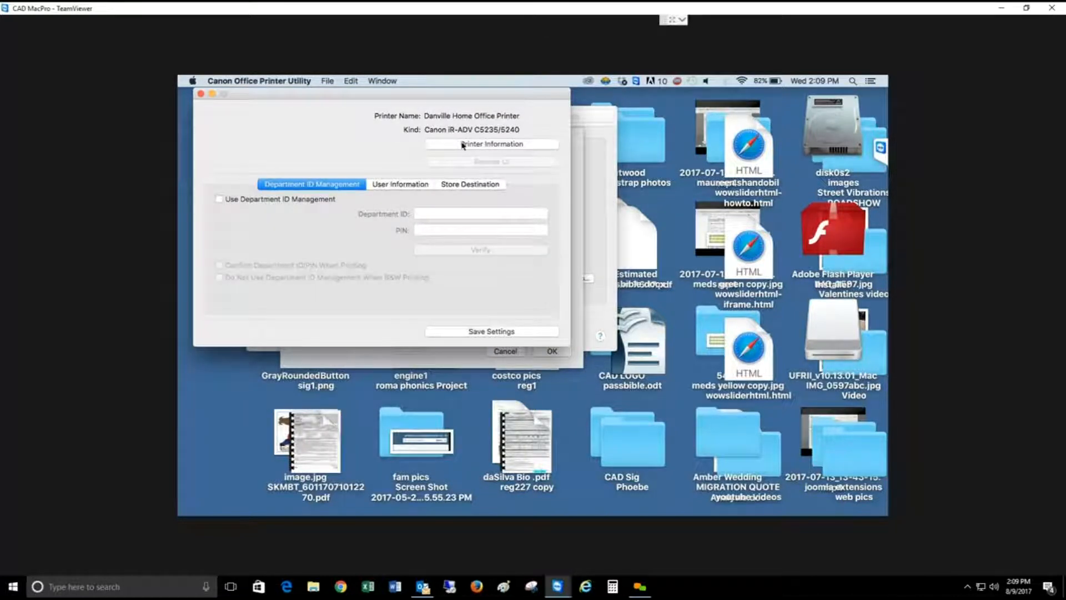
{"action": "left_click", "coordinate": [462, 145]}
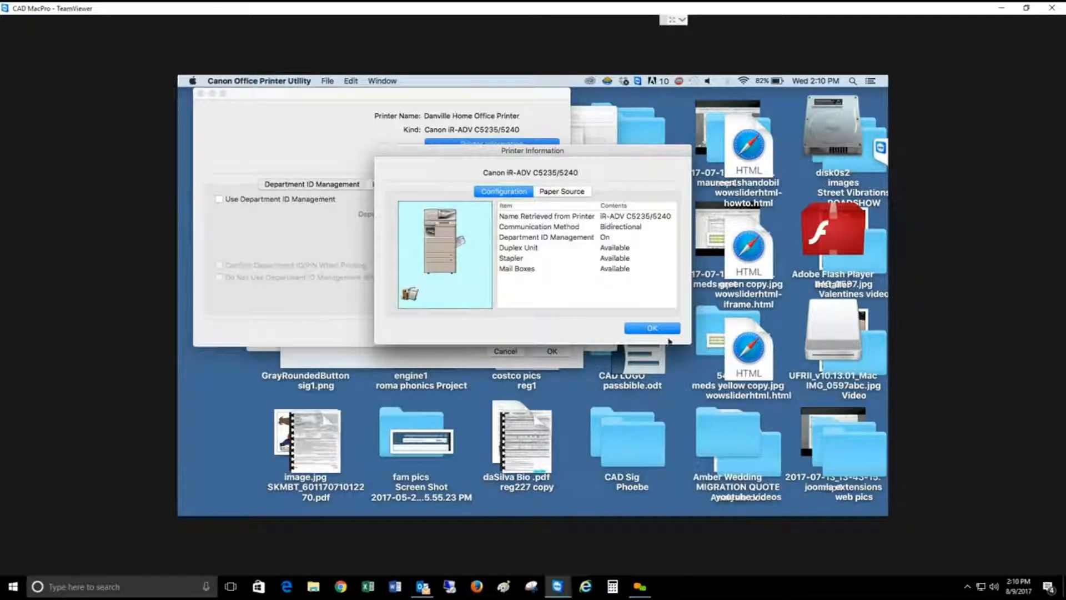
{"action": "left_click", "coordinate": [647, 329]}
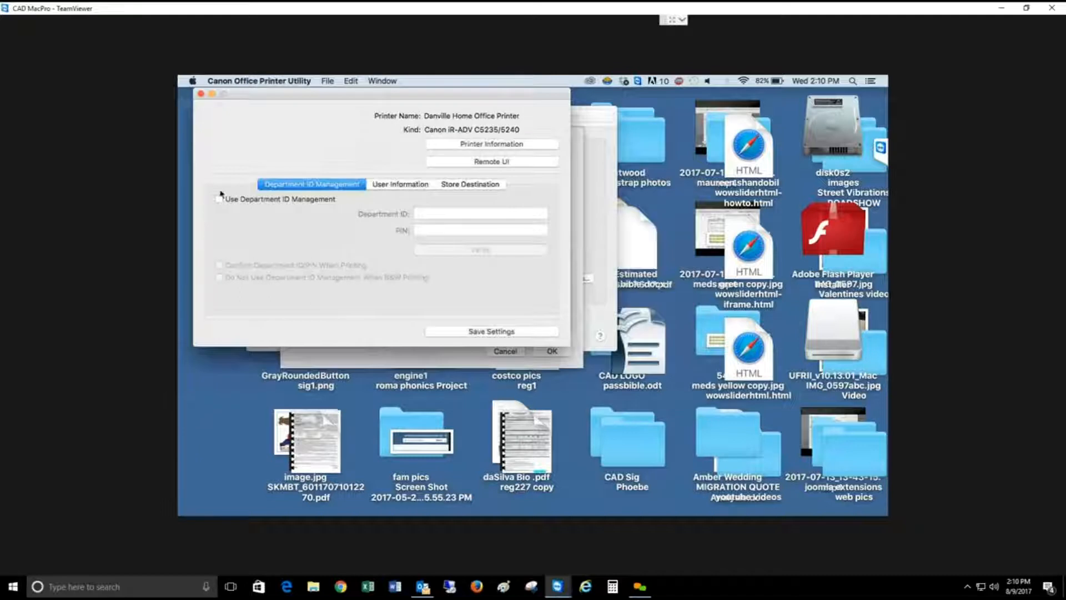
Step: Enable Use Department ID Management, enter the department ID with the PIN left blank, and verify it
{"action": "left_click", "coordinate": [219, 200]}
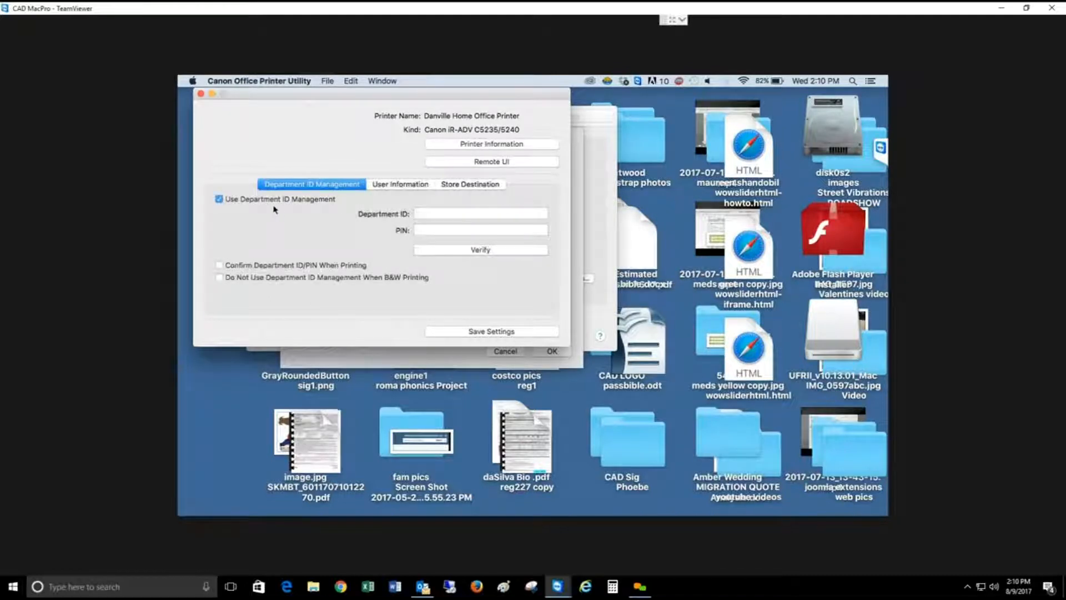
{"action": "left_click", "coordinate": [434, 213]}
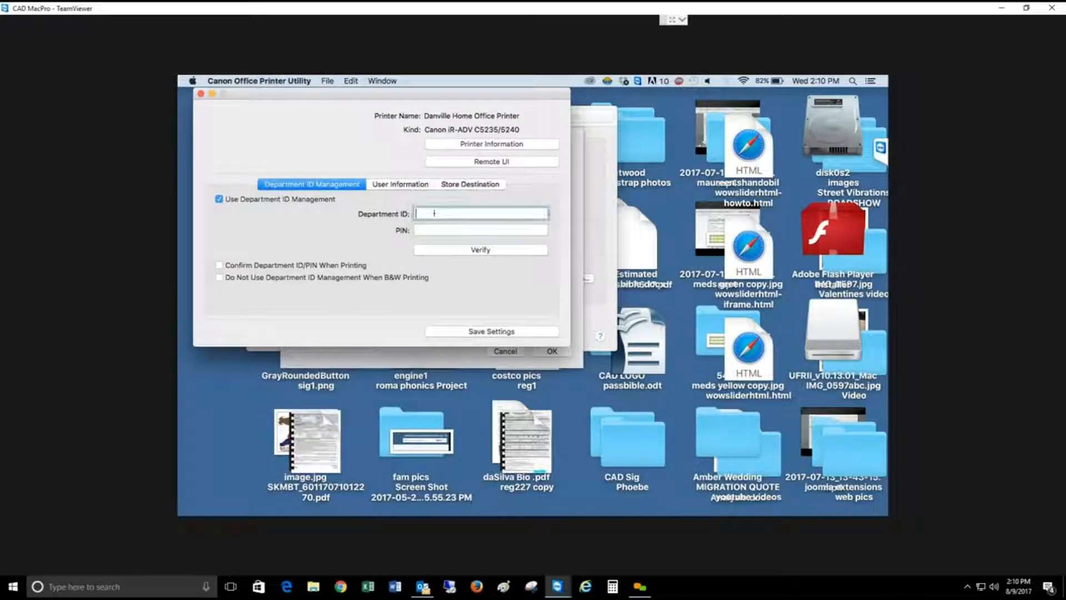
{"action": "left_click", "coordinate": [488, 251]}
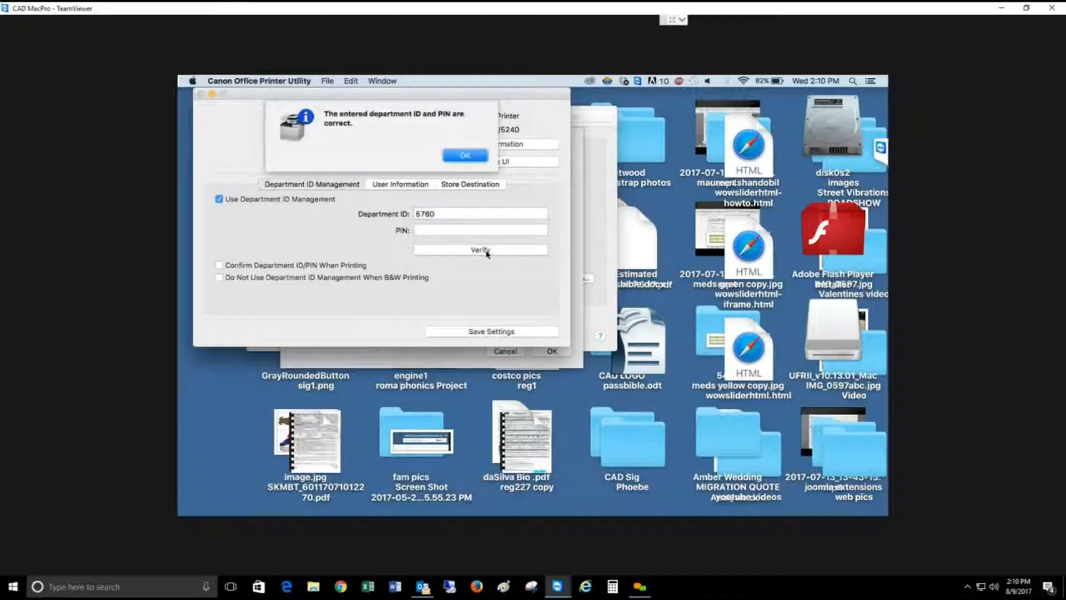
{"action": "left_click", "coordinate": [465, 156]}
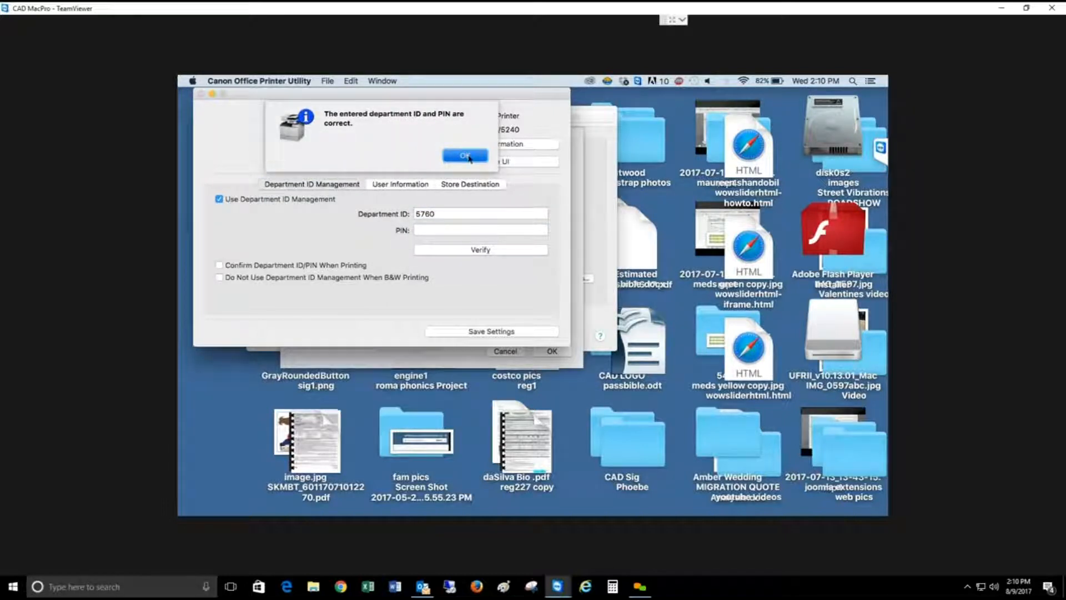
Step: Save the department ID settings, close the printer utility and accept the printer's options
{"action": "left_click", "coordinate": [491, 332]}
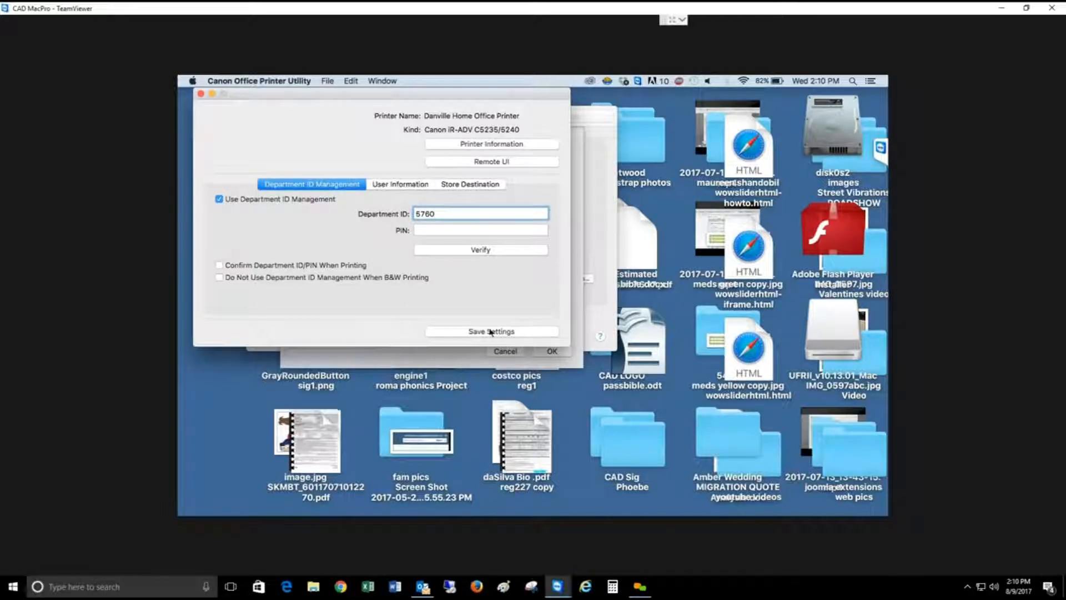
{"action": "left_click", "coordinate": [491, 332]}
{"action": "left_click", "coordinate": [491, 332]}
{"action": "left_click", "coordinate": [201, 94]}
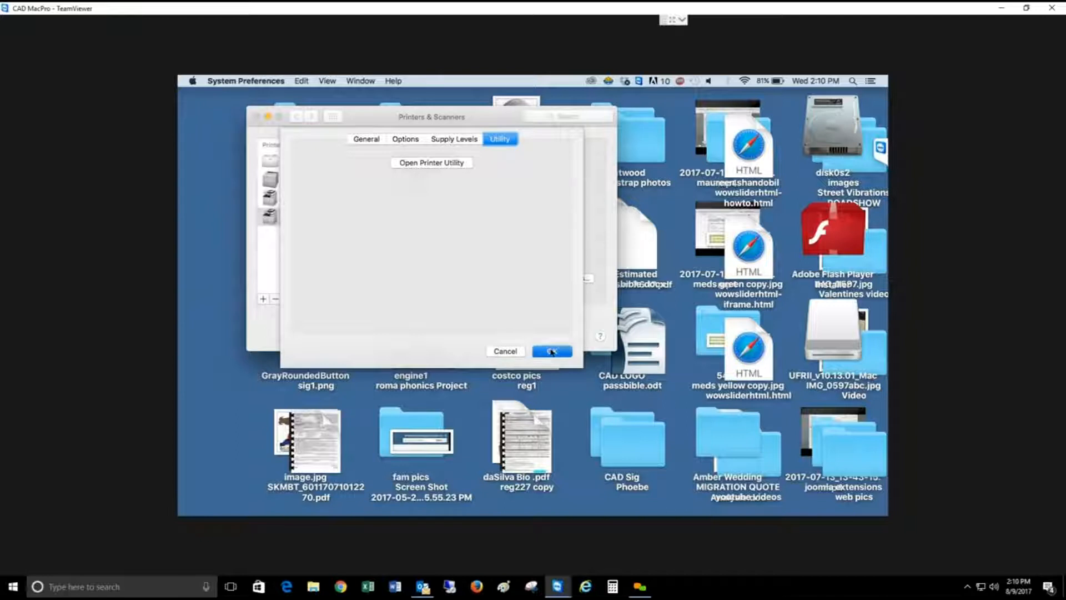
{"action": "left_click", "coordinate": [552, 351]}
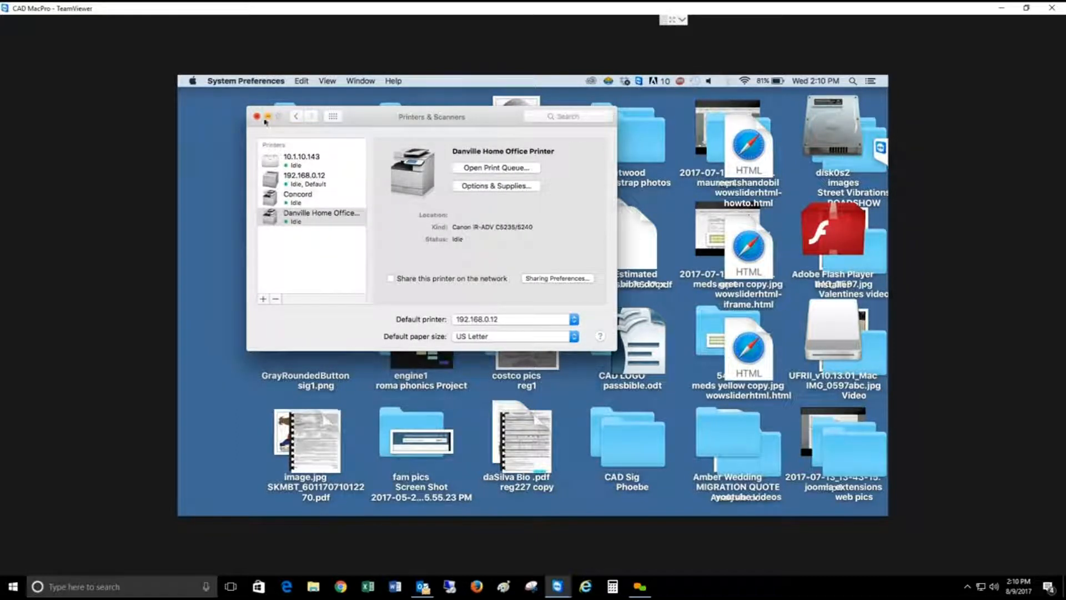
Step: Make Danville Home Office Printer the default printer and close the Printers & Scanners settings
{"action": "left_click", "coordinate": [575, 322]}
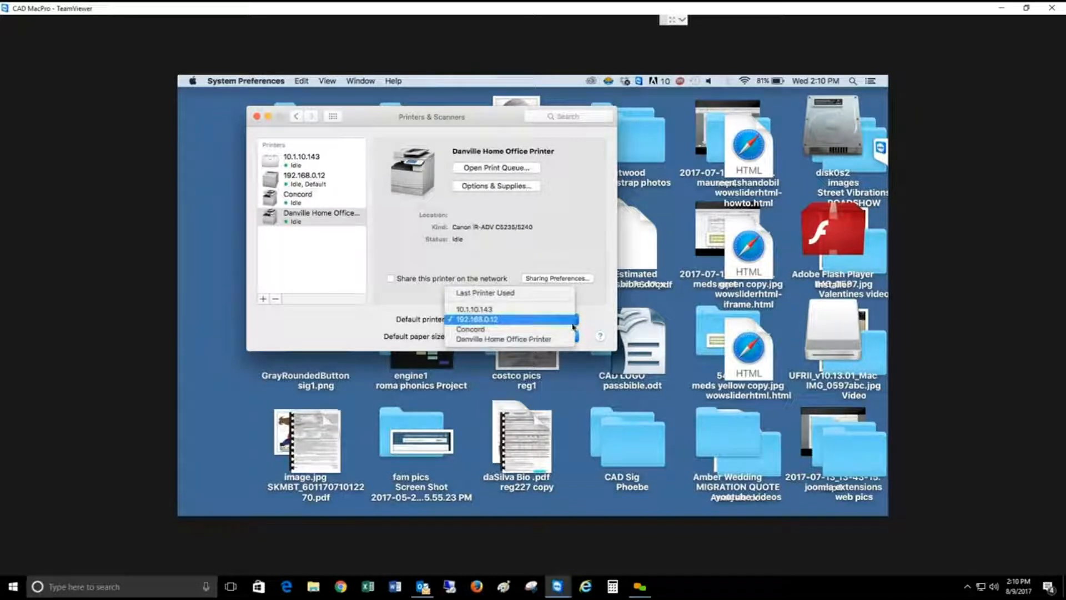
{"action": "left_click", "coordinate": [548, 339]}
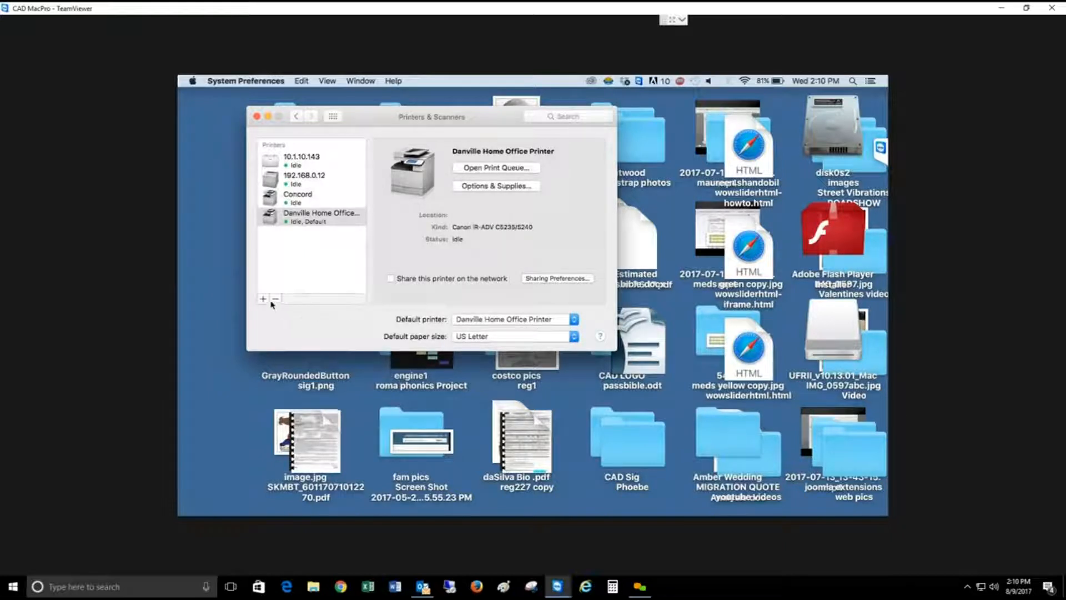
{"action": "left_click", "coordinate": [257, 117]}
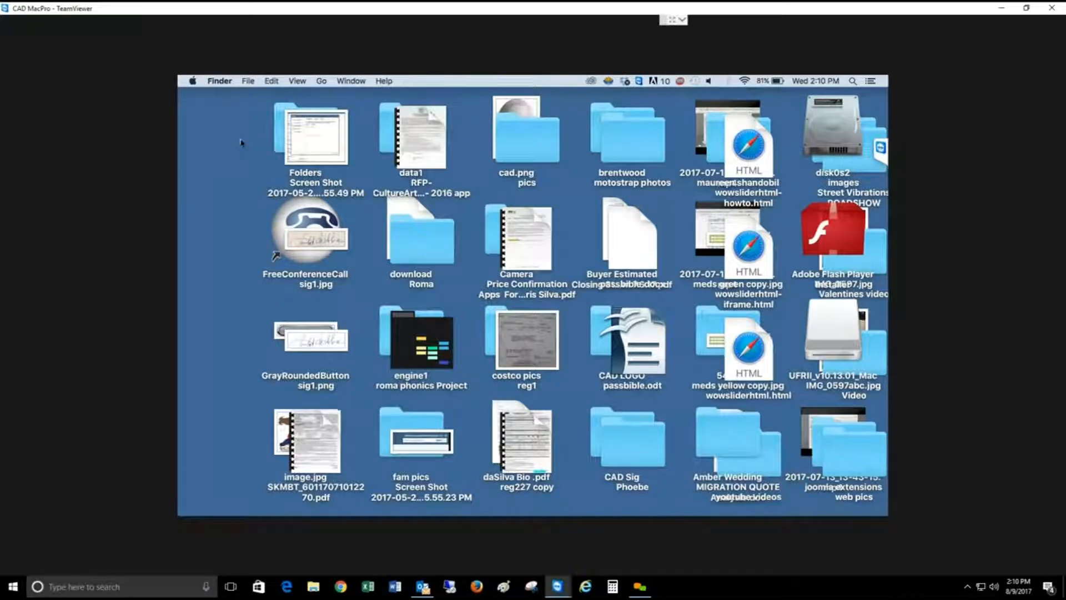
Step: Switch to Safari and load google.com as a page for a test print
{"action": "mouse_move", "coordinate": [306, 510]}
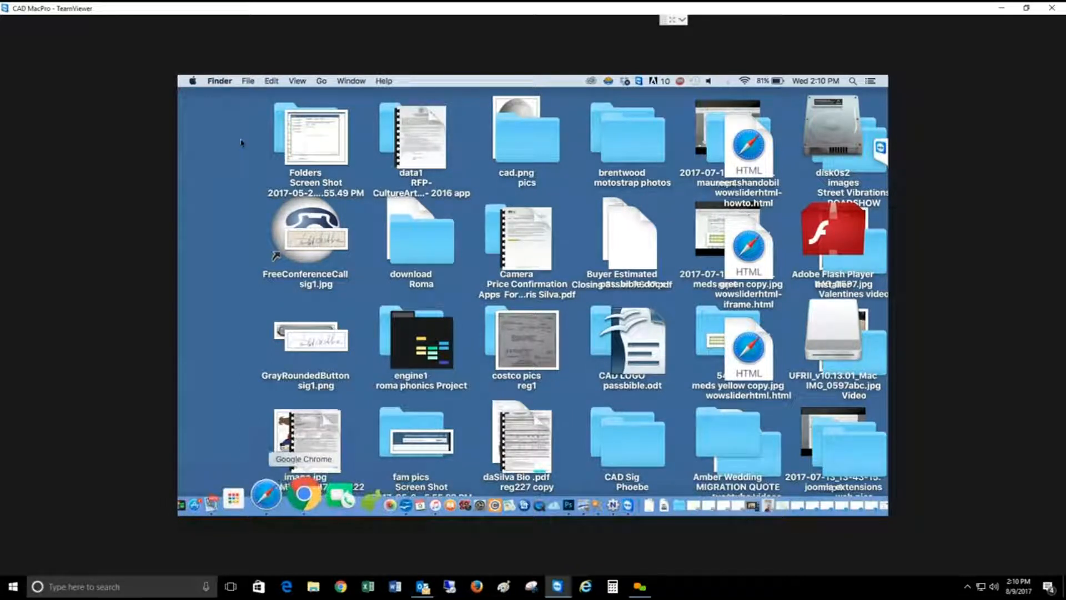
{"action": "left_click", "coordinate": [266, 495]}
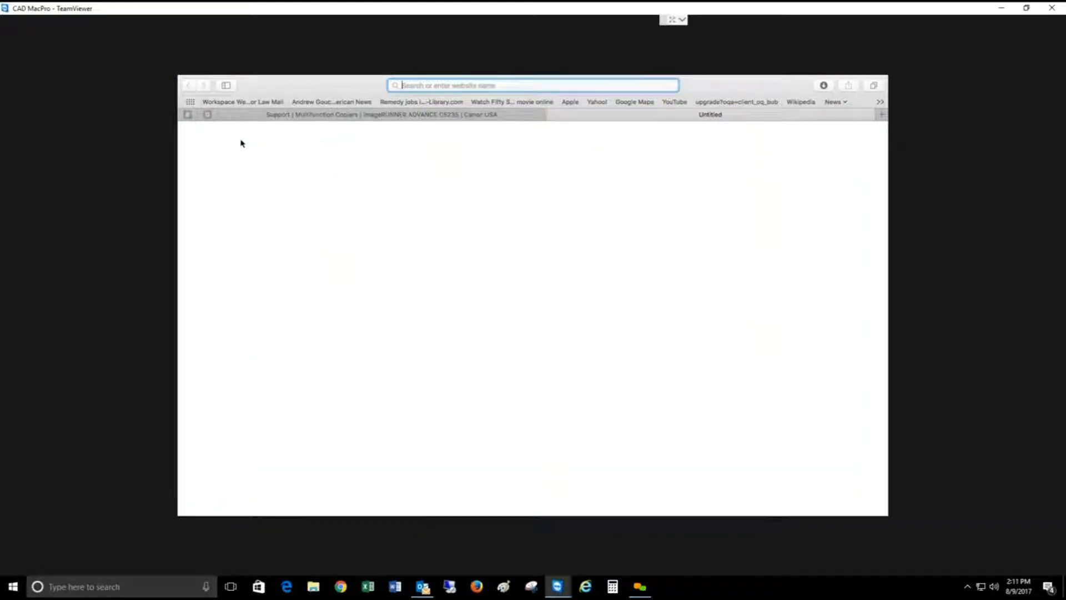
{"action": "left_click", "coordinate": [513, 85]}
{"action": "type", "text": "google.com"}
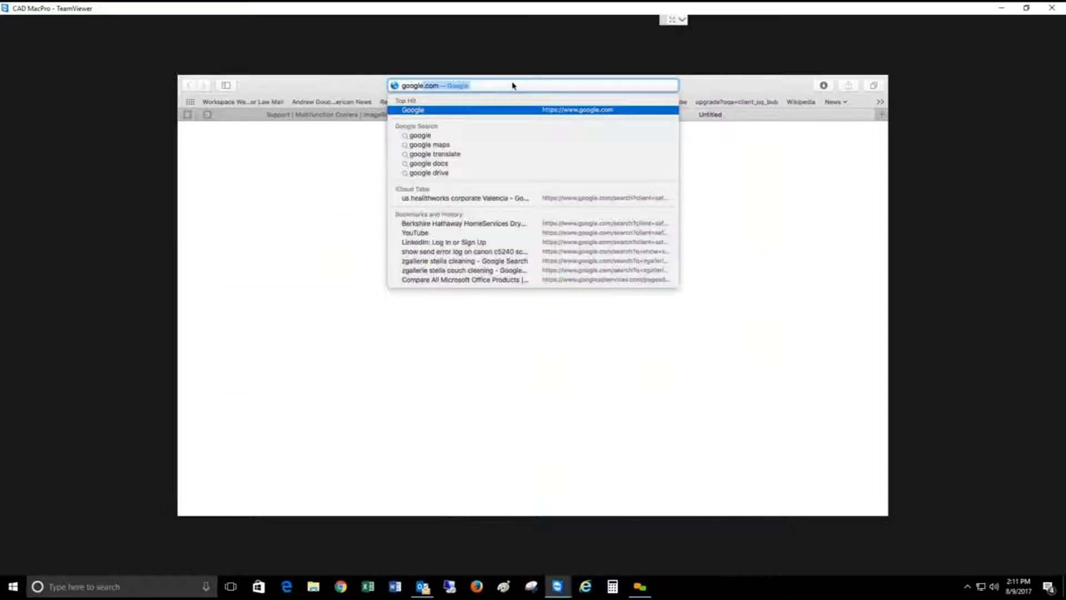
{"action": "key", "text": "Return"}
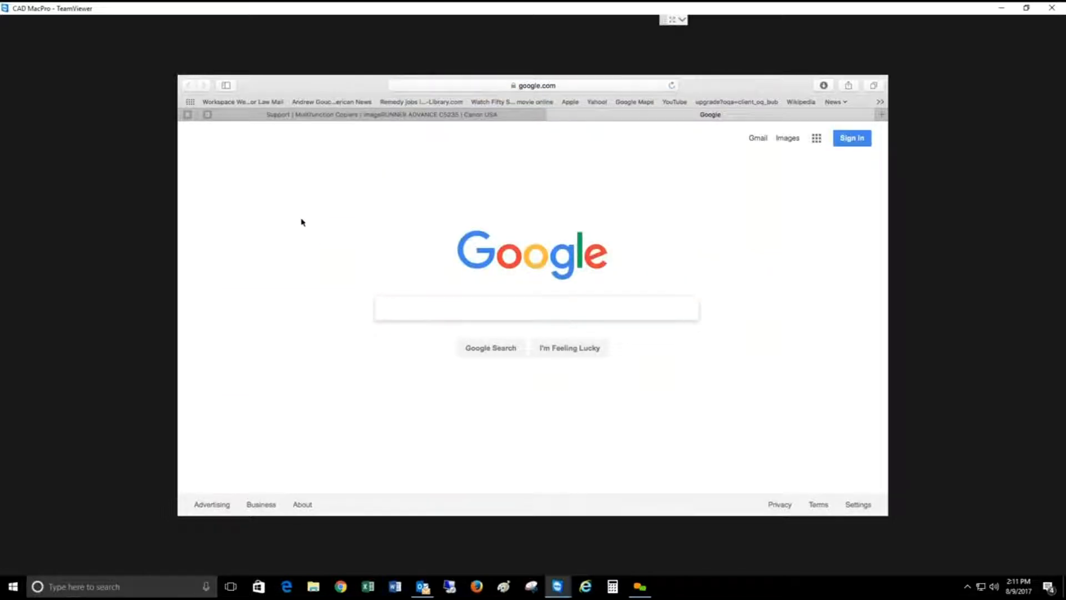
Step: Open the print dialog for the Google page and expand it to show the detailed settings
{"action": "right_click", "coordinate": [281, 224]}
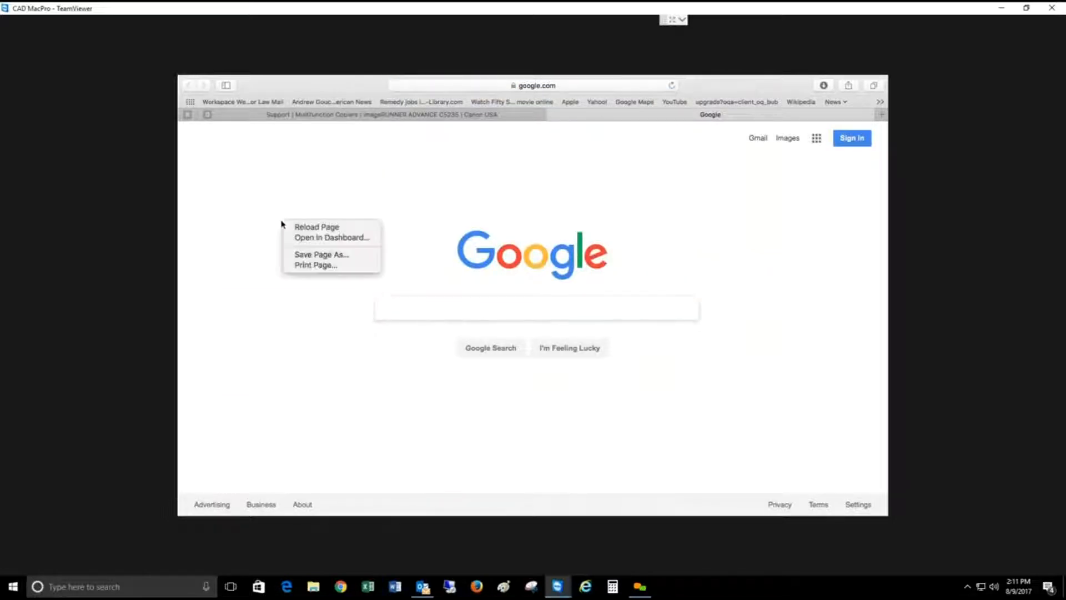
{"action": "left_click", "coordinate": [329, 265]}
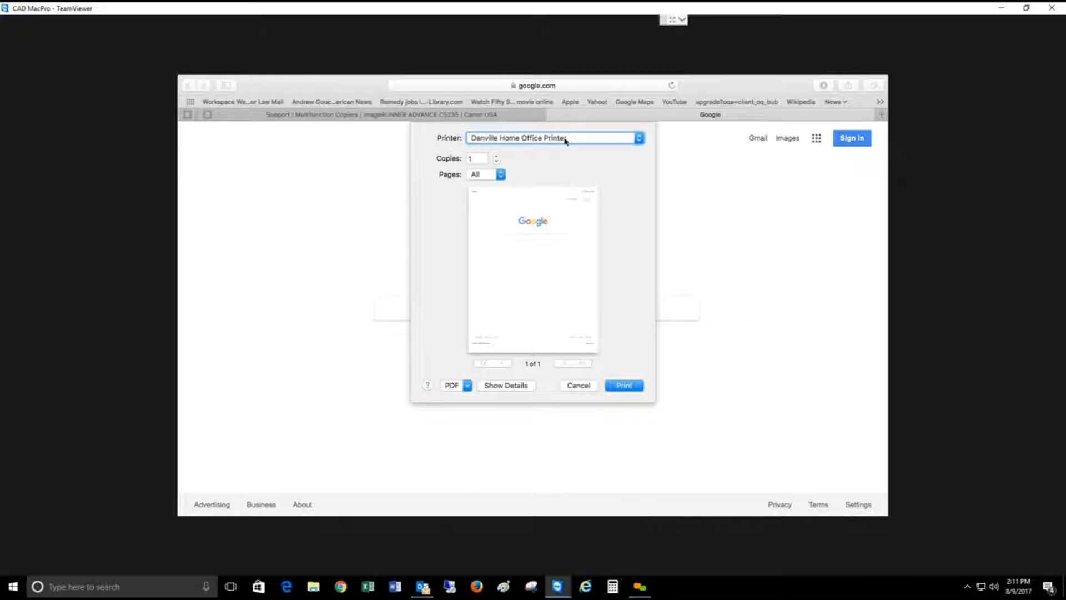
{"action": "left_click", "coordinate": [509, 389]}
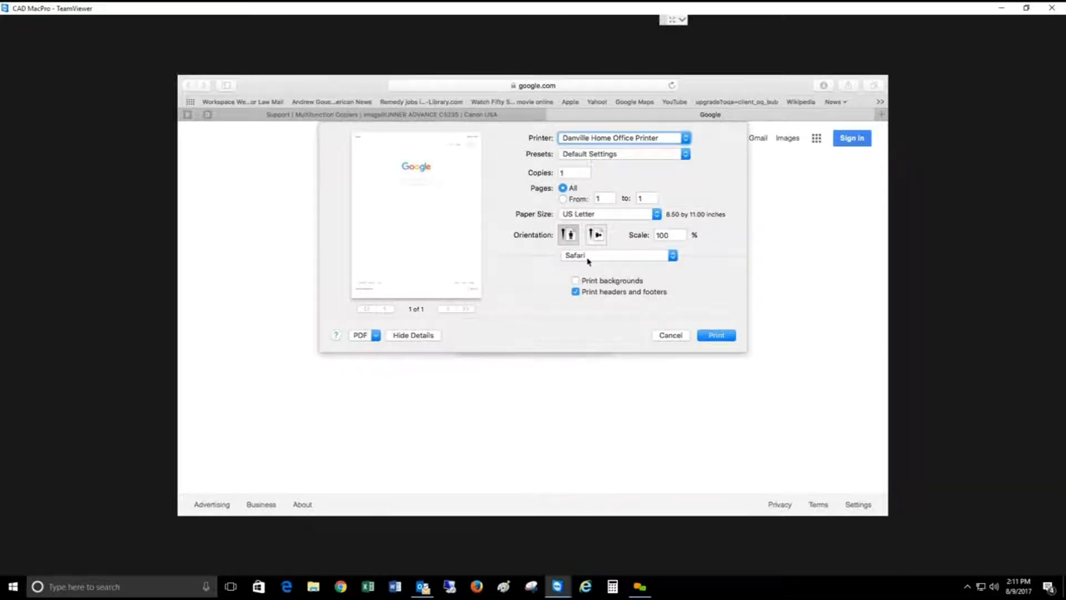
Step: Set the print style to 1-sided Printing in the finishing options and the color mode to Black and White in the quality options
{"action": "left_click", "coordinate": [612, 260]}
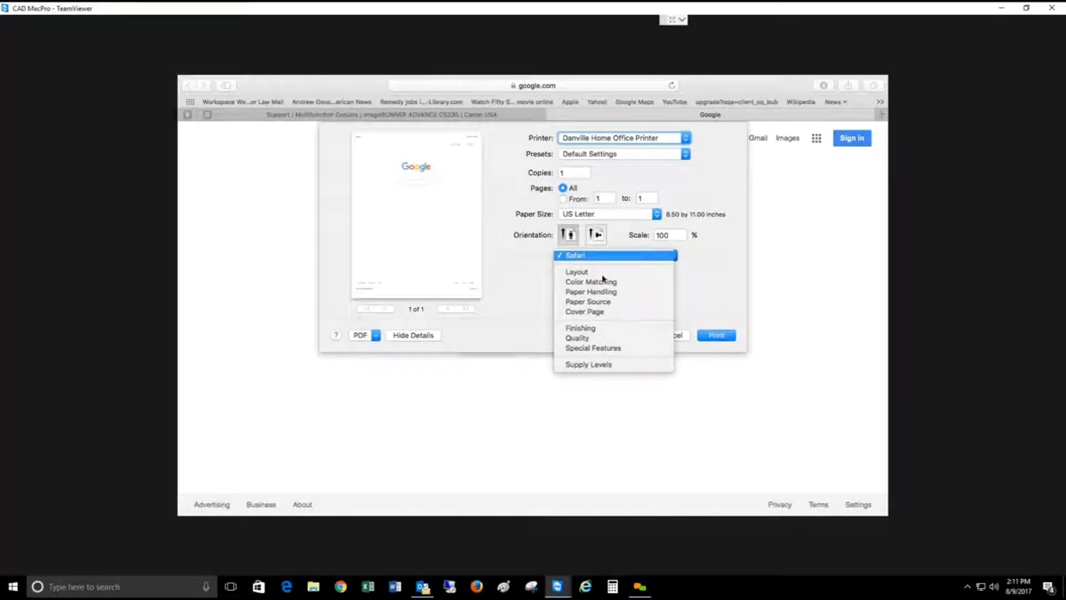
{"action": "left_click", "coordinate": [596, 330]}
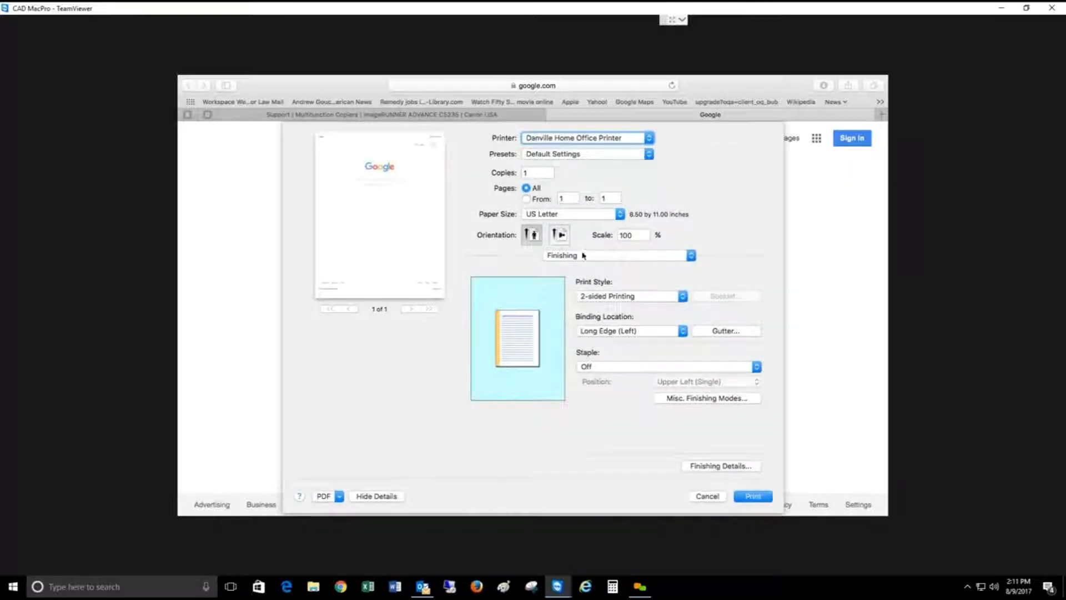
{"action": "left_click", "coordinate": [682, 299]}
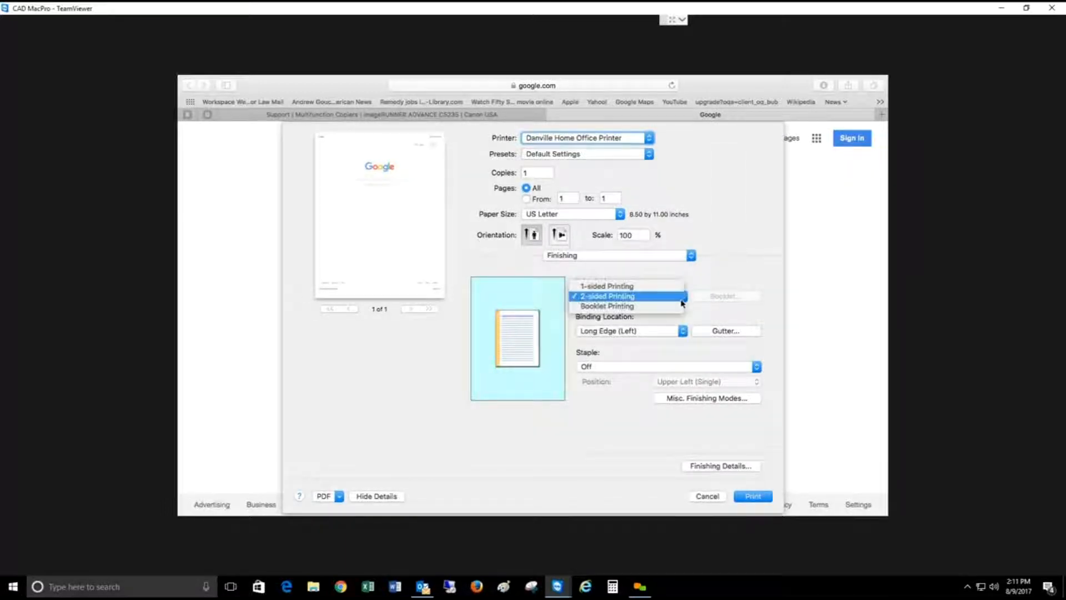
{"action": "left_click", "coordinate": [645, 287]}
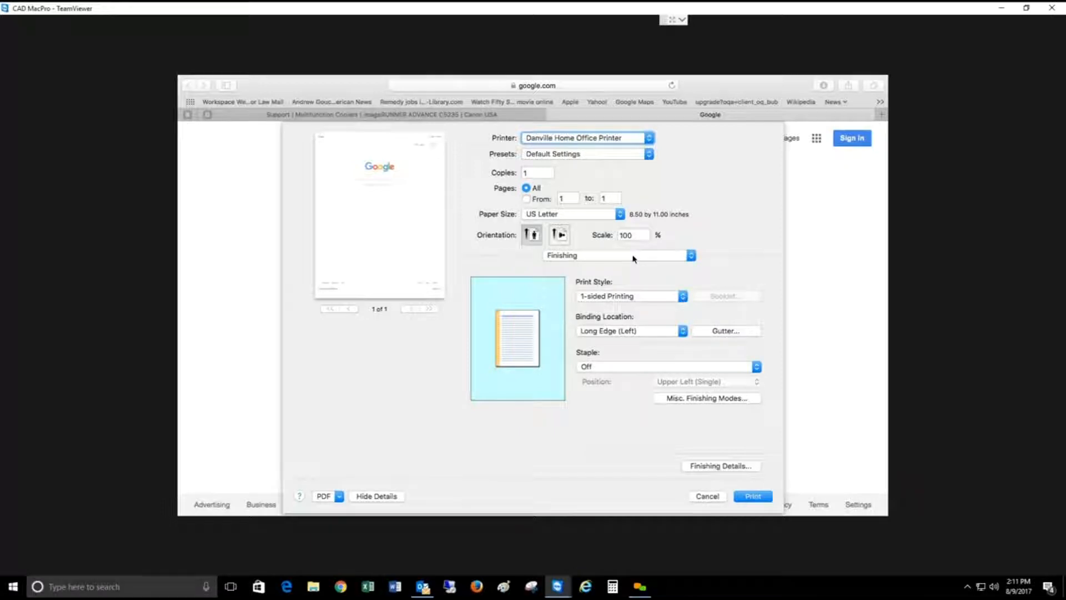
{"action": "left_click", "coordinate": [633, 259]}
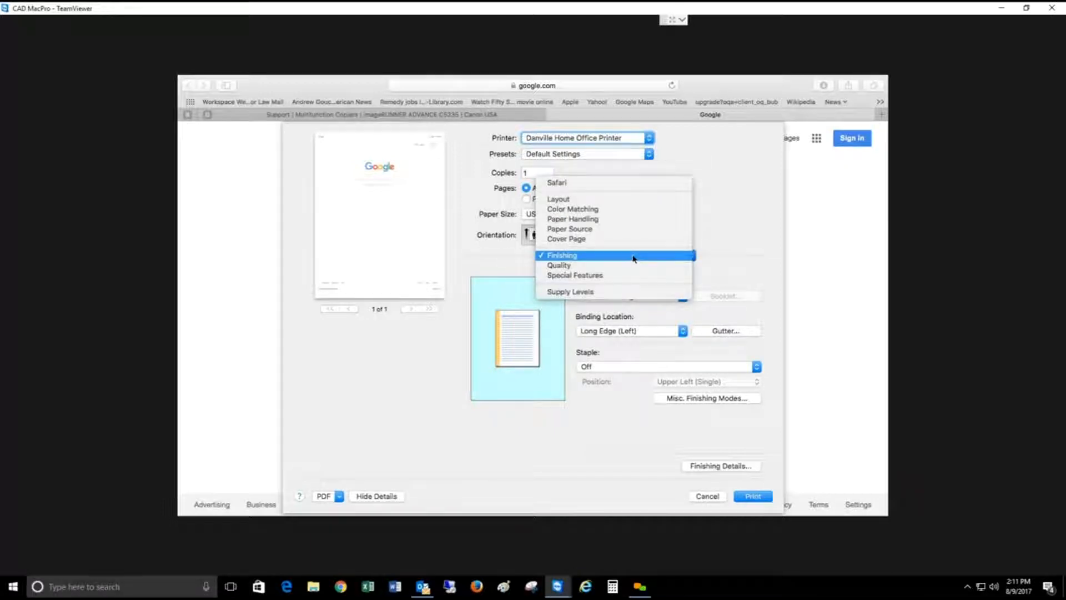
{"action": "left_click", "coordinate": [620, 268]}
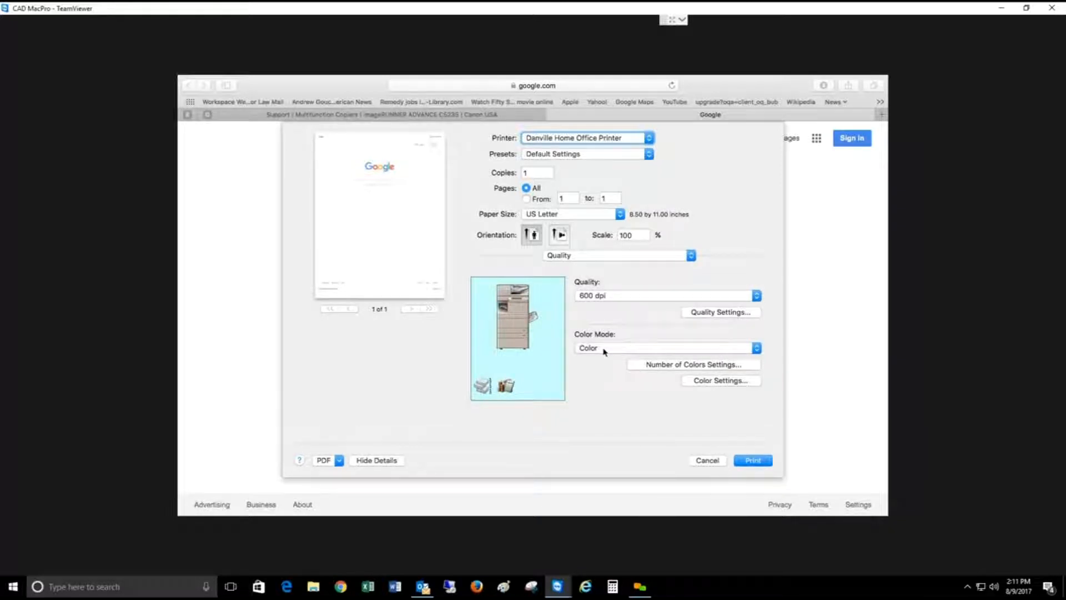
{"action": "left_click", "coordinate": [605, 350]}
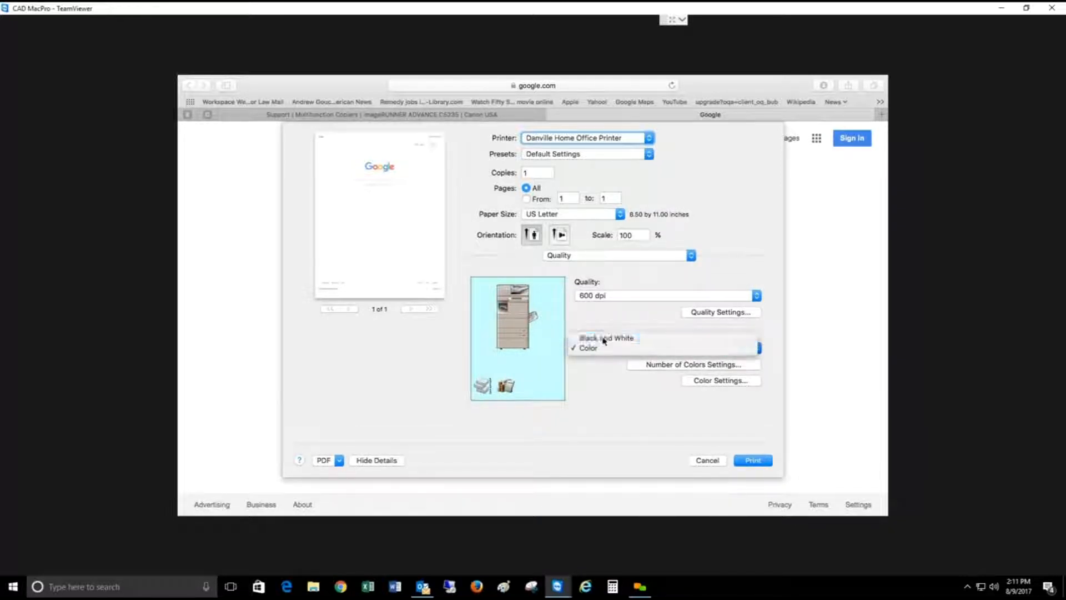
{"action": "left_click", "coordinate": [605, 337]}
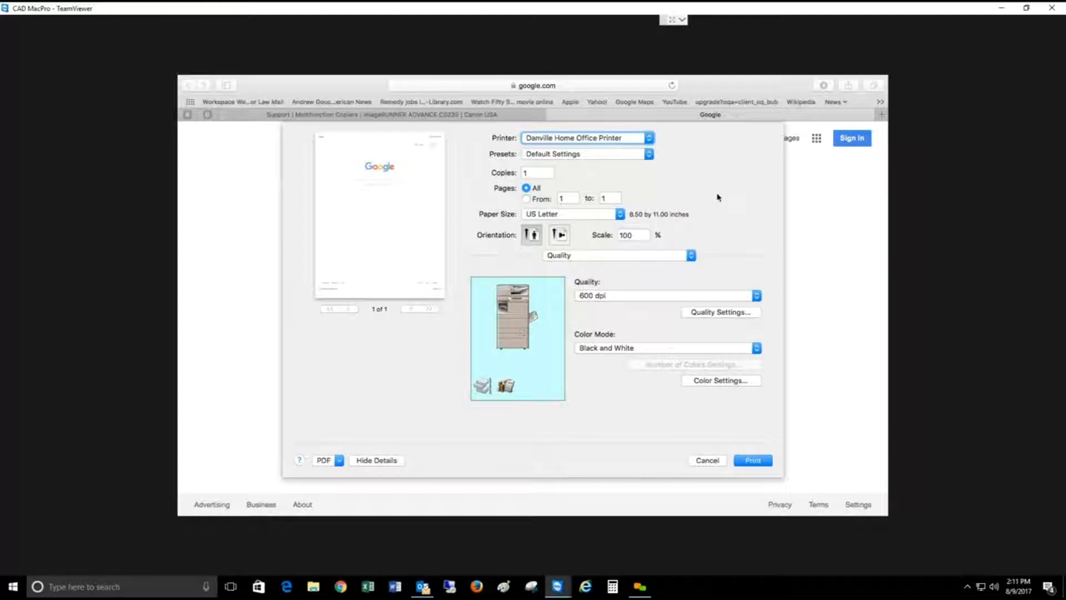
Step: Save the current print settings as a preset named "b&w 1-side" and print the Google page
{"action": "left_click", "coordinate": [650, 158]}
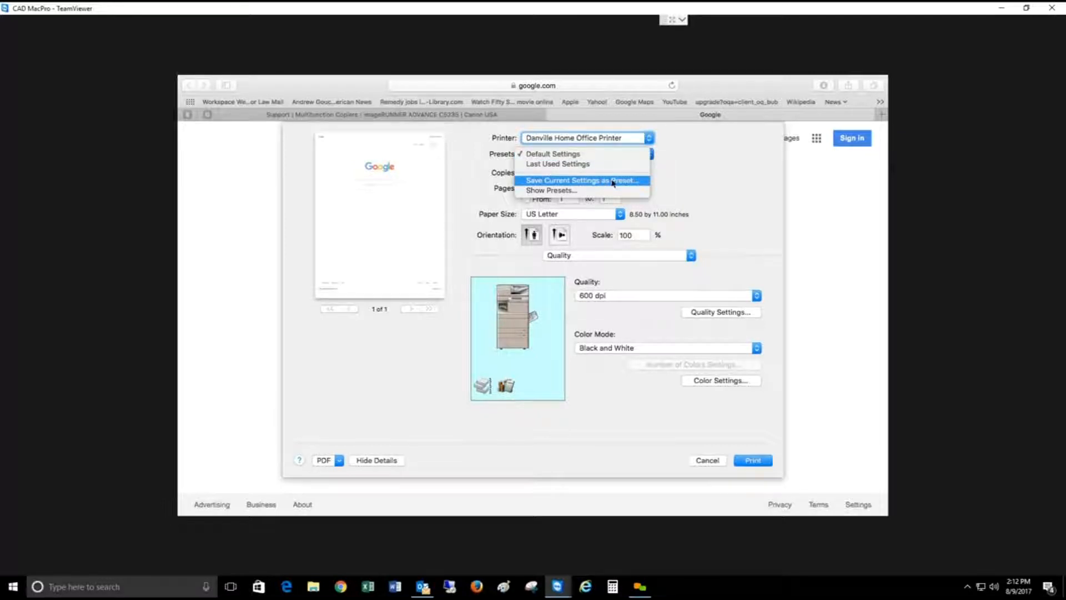
{"action": "left_click", "coordinate": [613, 181]}
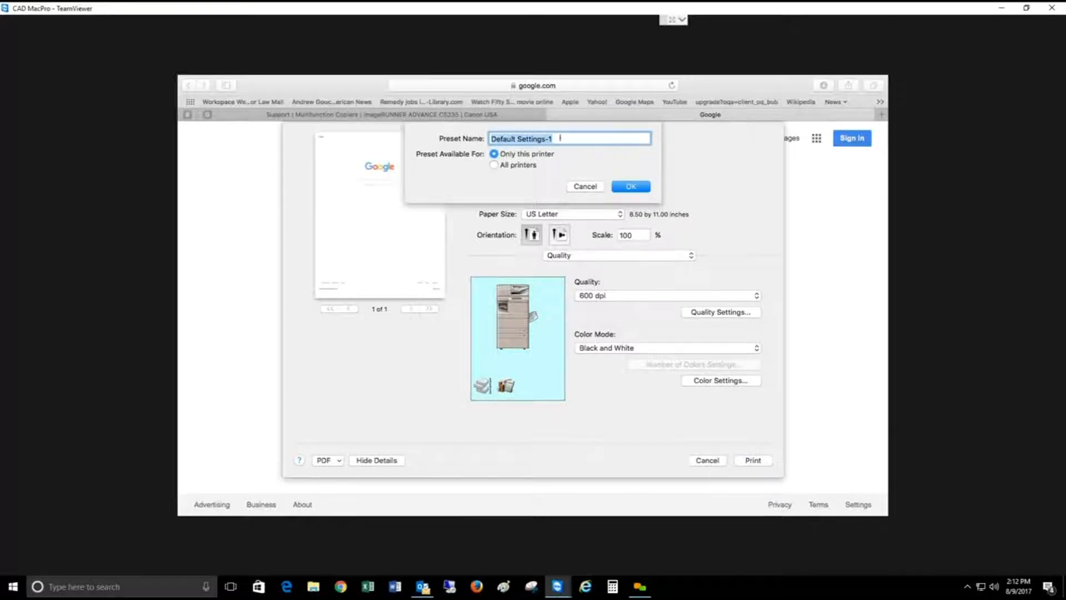
{"action": "type", "text": "b&w 1-side"}
{"action": "left_click", "coordinate": [632, 188]}
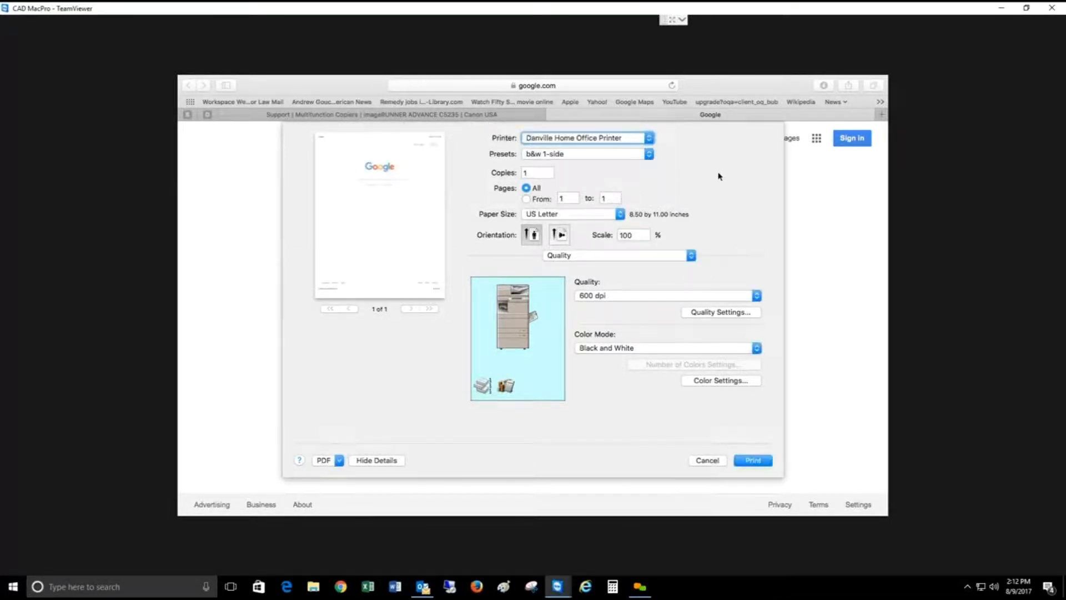
{"action": "left_click", "coordinate": [754, 461]}
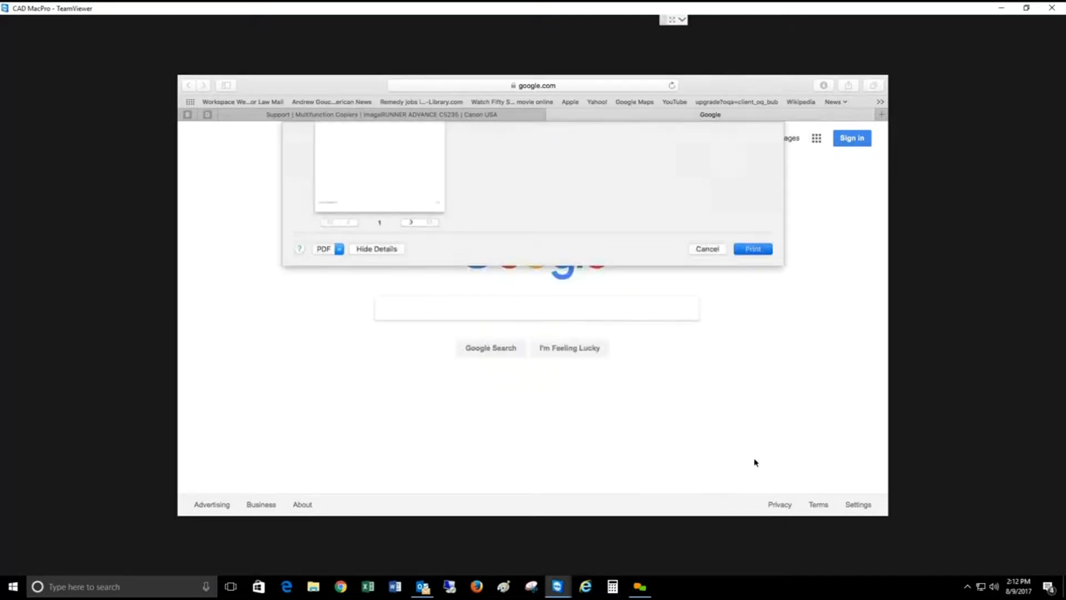